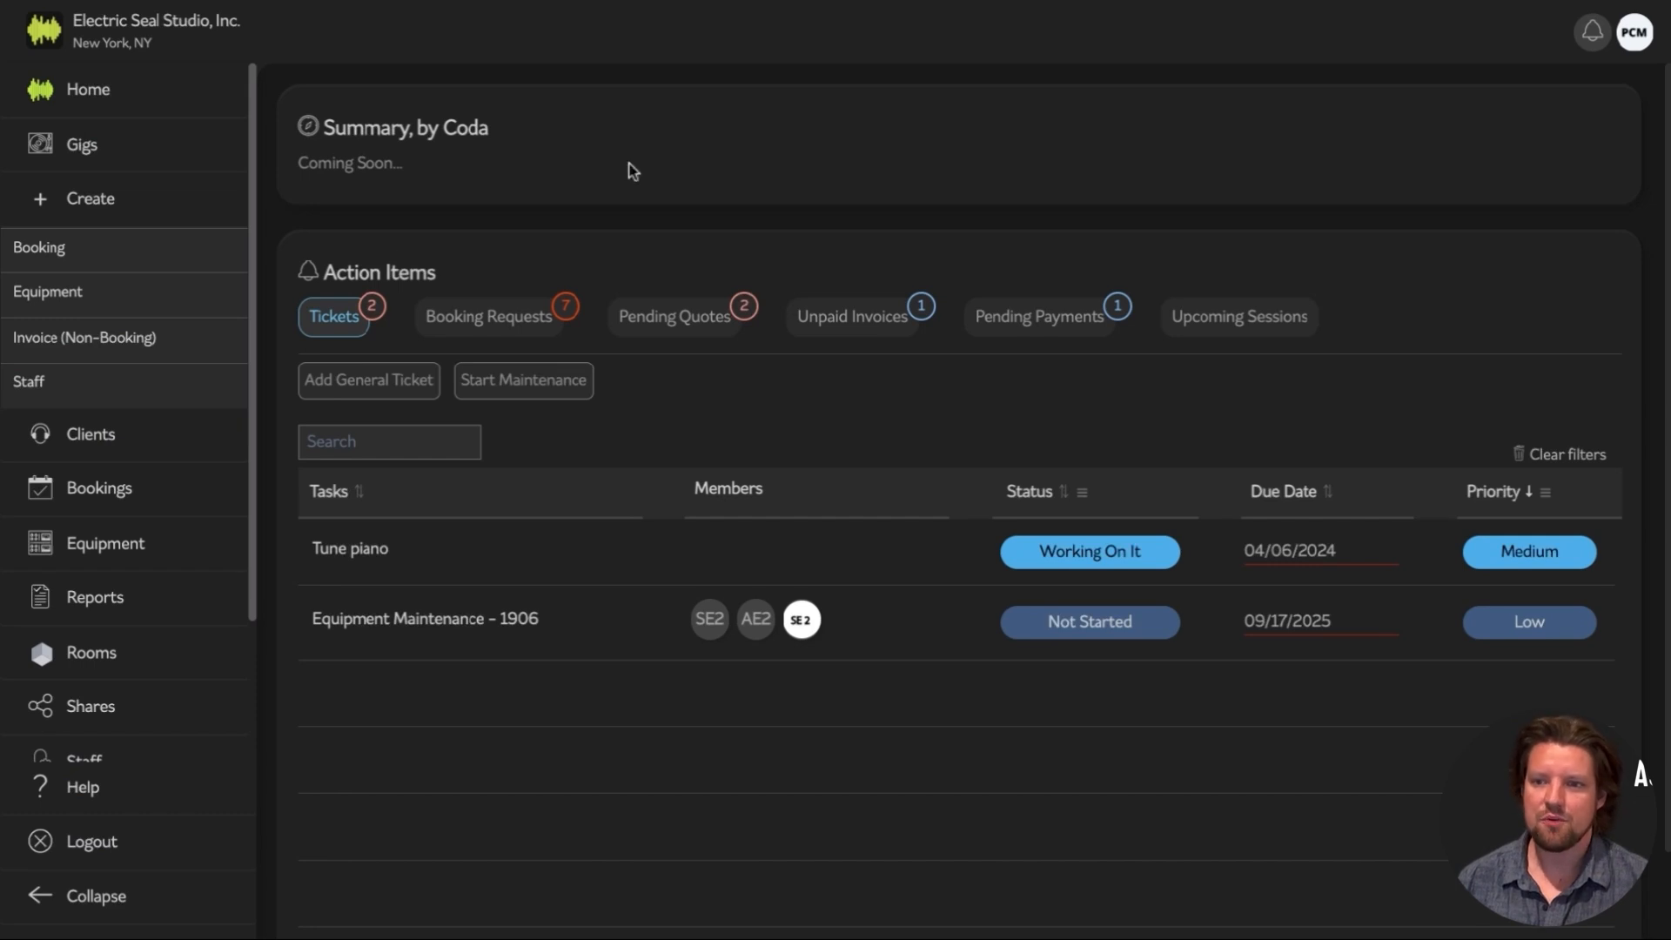
Go to Bookings and start a New Booking to reach the Clients list
{"action": "left_click", "coordinate": [136, 500]}
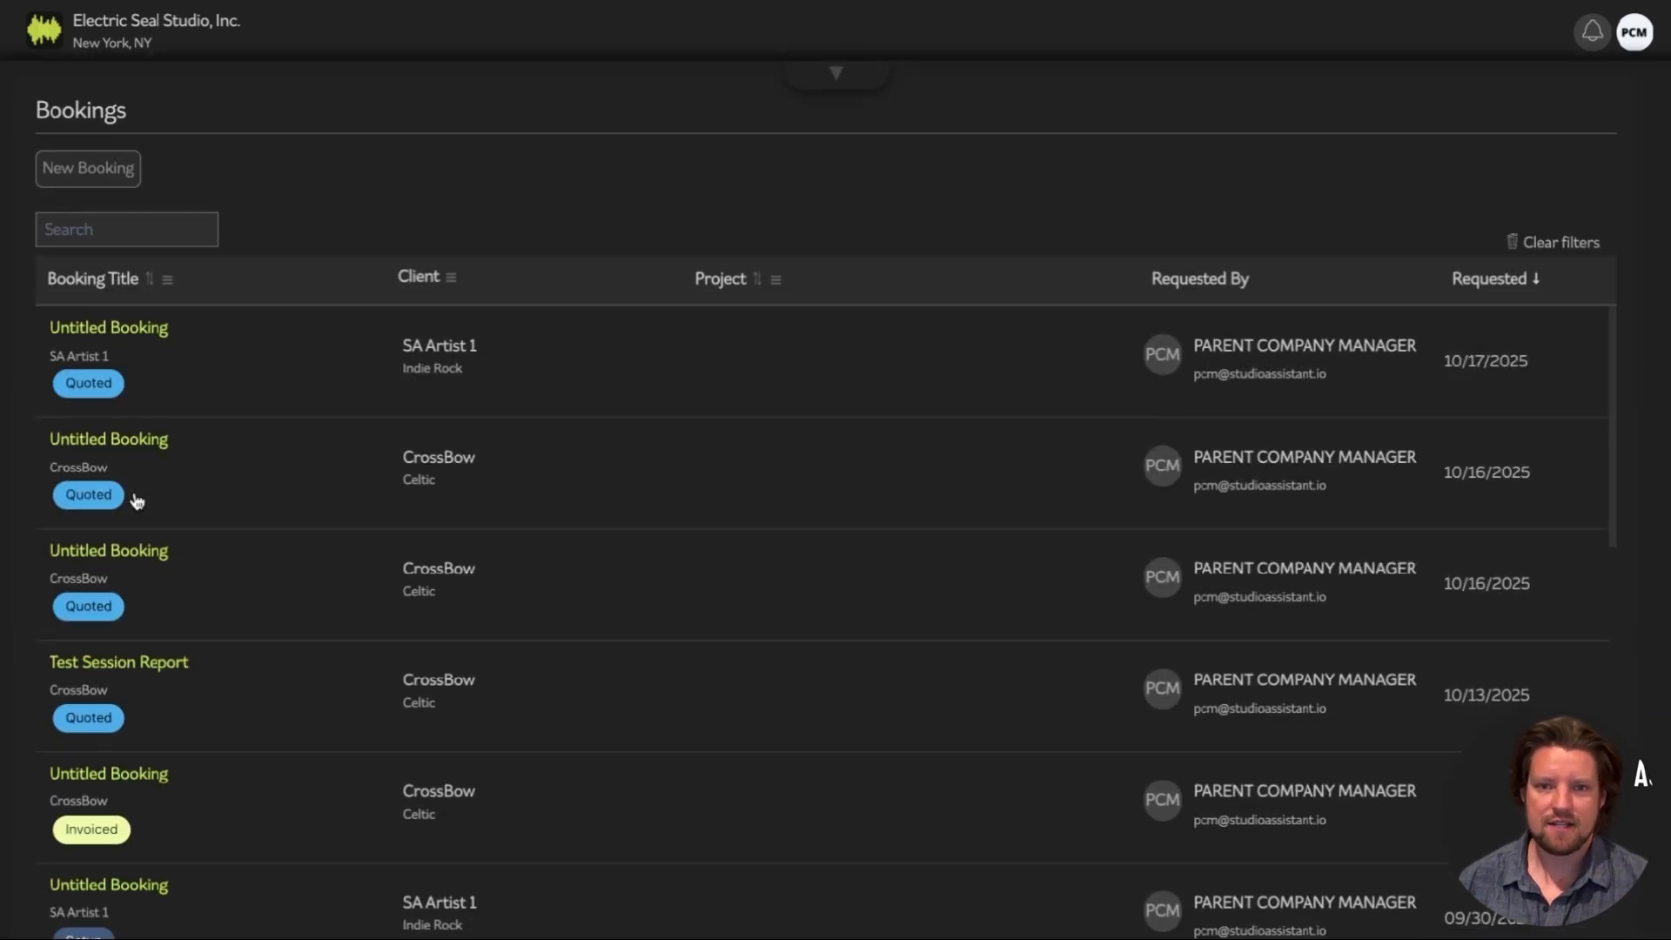
{"action": "left_click", "coordinate": [108, 170]}
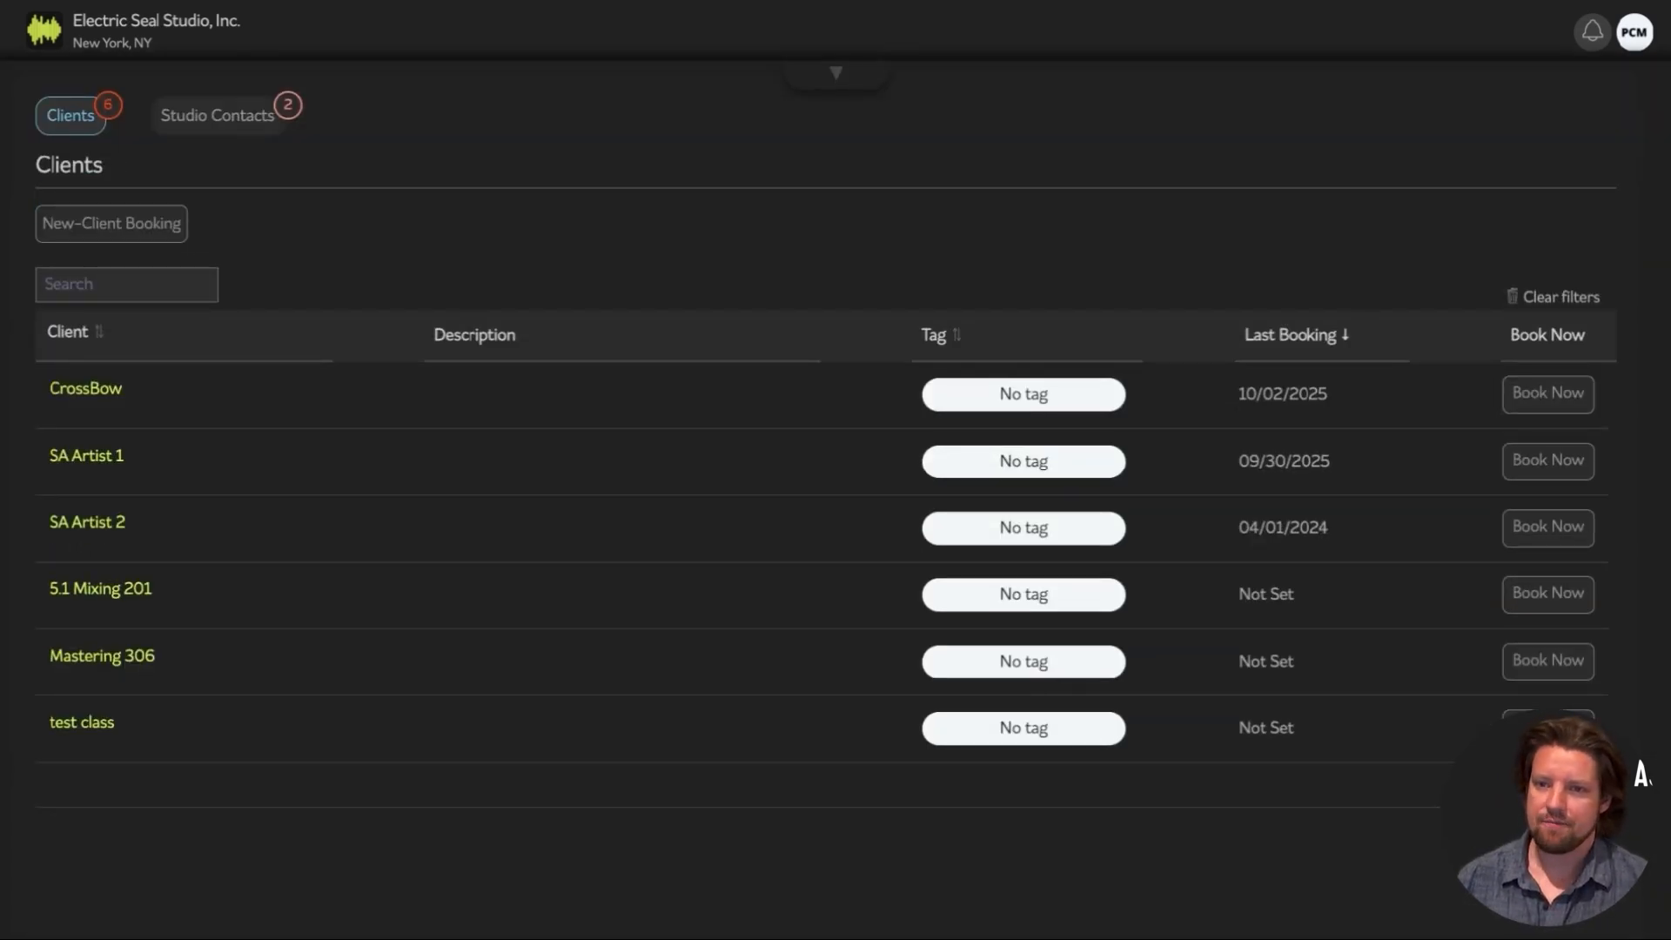
Start a booking for SA Artist 1 with the artist's manager as contact, and save it
{"action": "left_click", "coordinate": [1566, 475]}
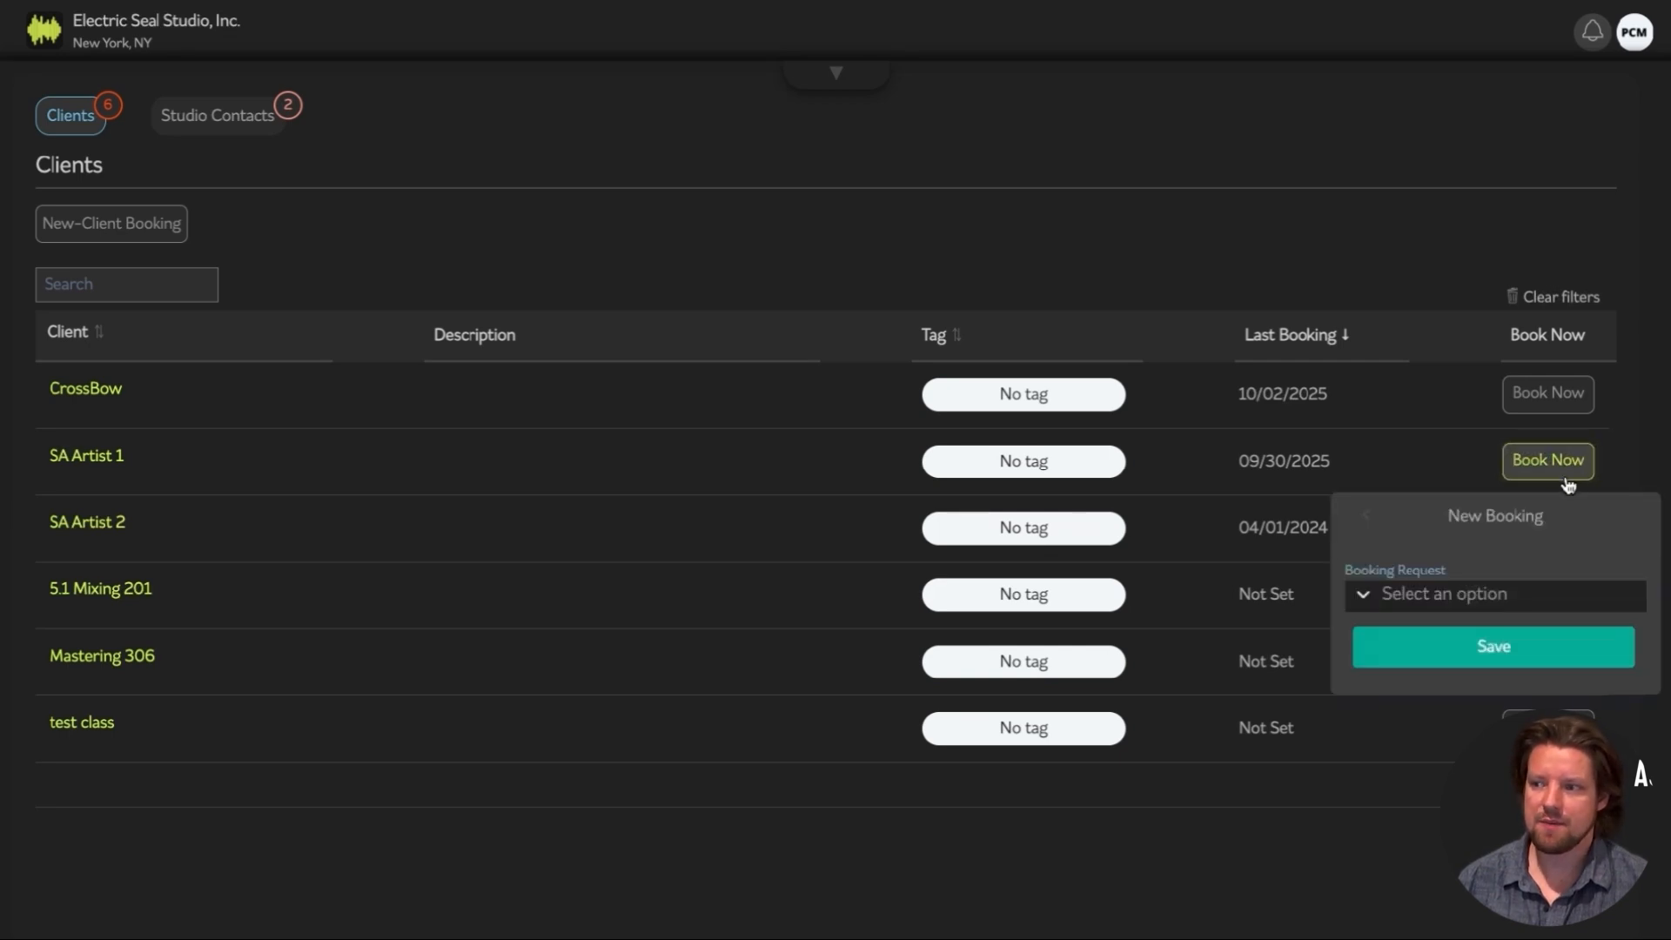
{"action": "left_click", "coordinate": [1501, 598]}
{"action": "scroll", "coordinate": [1480, 688], "scroll_direction": "down", "scroll_amount": 5}
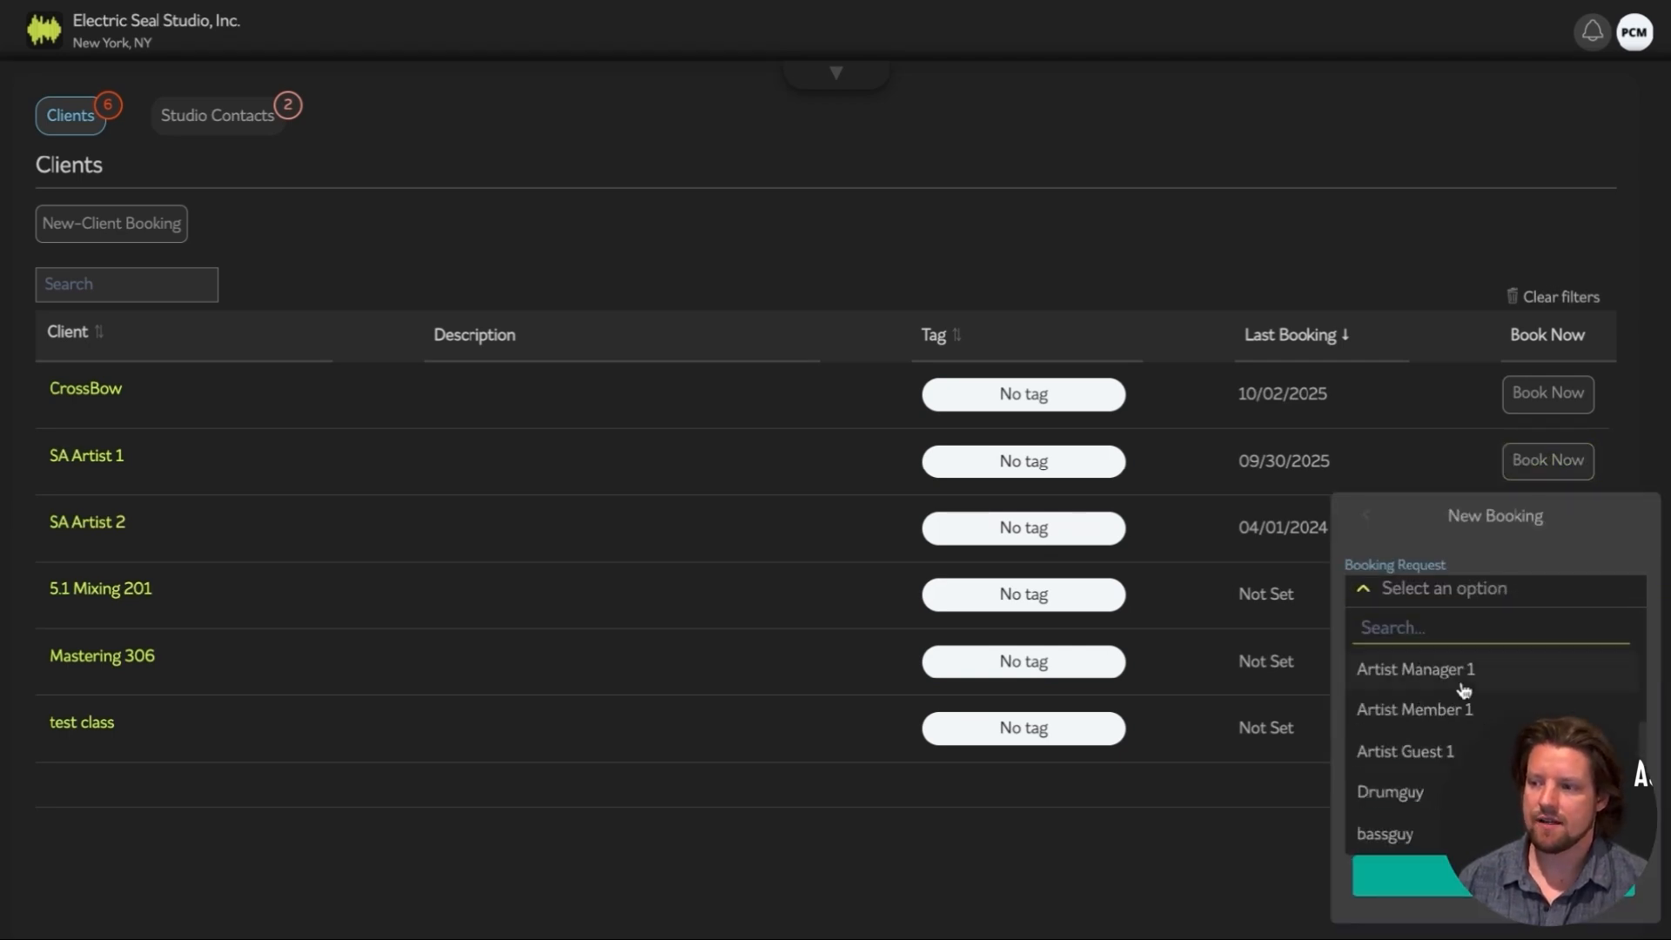
{"action": "left_click", "coordinate": [1454, 679]}
{"action": "left_click", "coordinate": [1463, 661]}
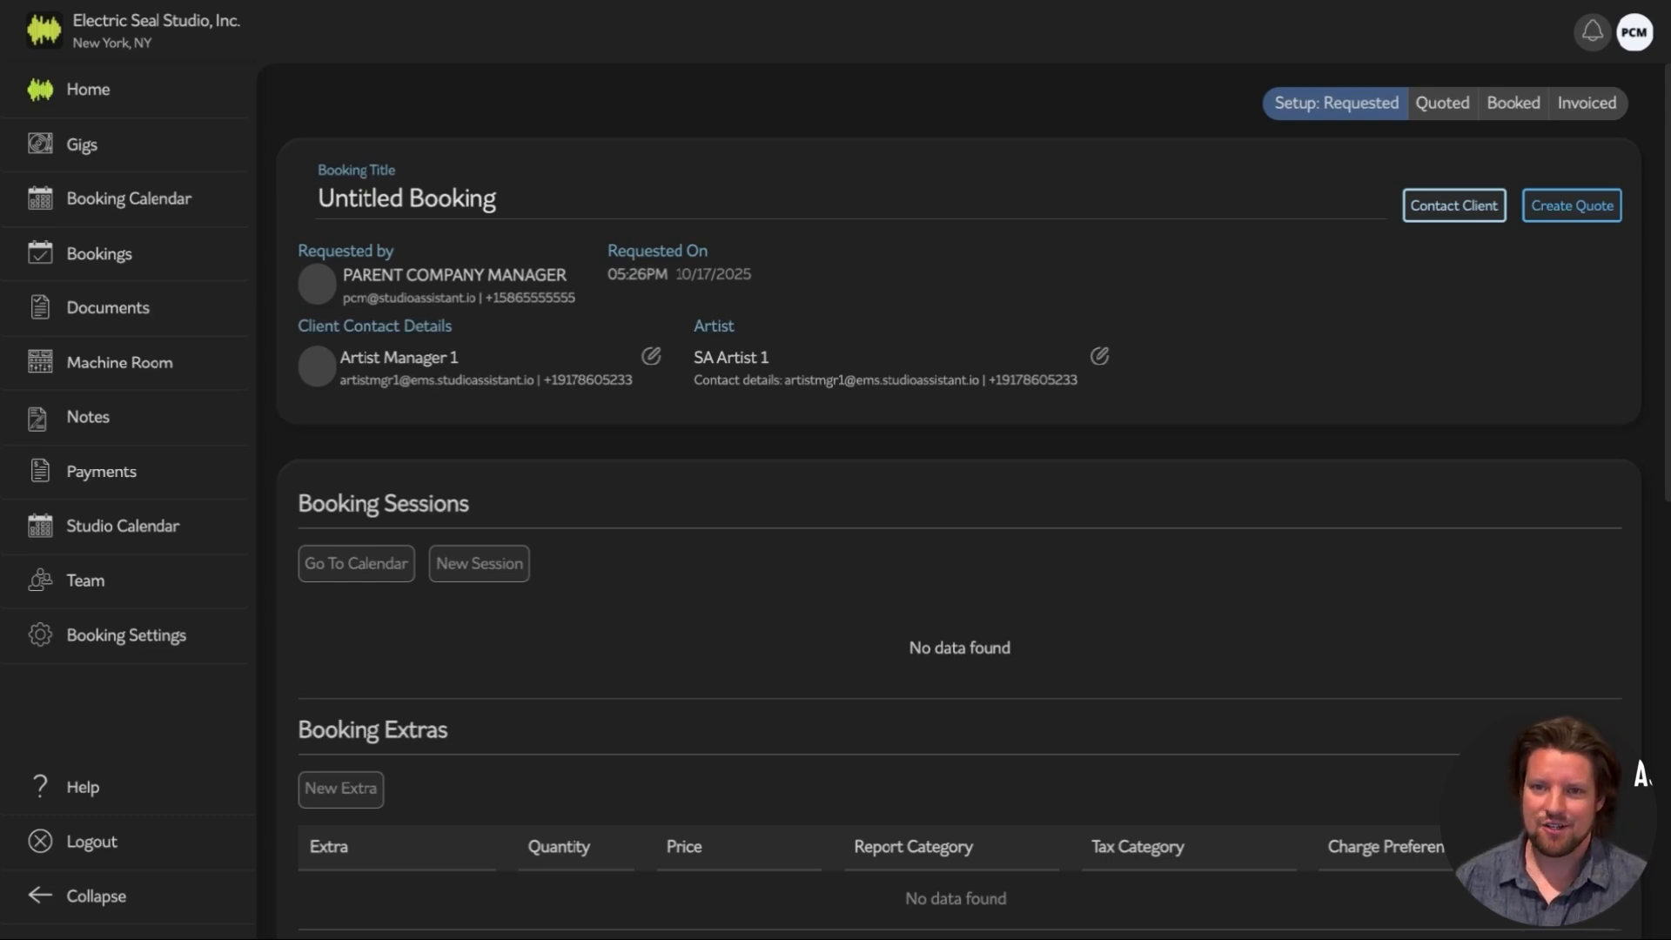
Block out Monday, Oct 20, 10:00 AM–12:30 PM on the calendar in Room 1
{"action": "left_click", "coordinate": [351, 574]}
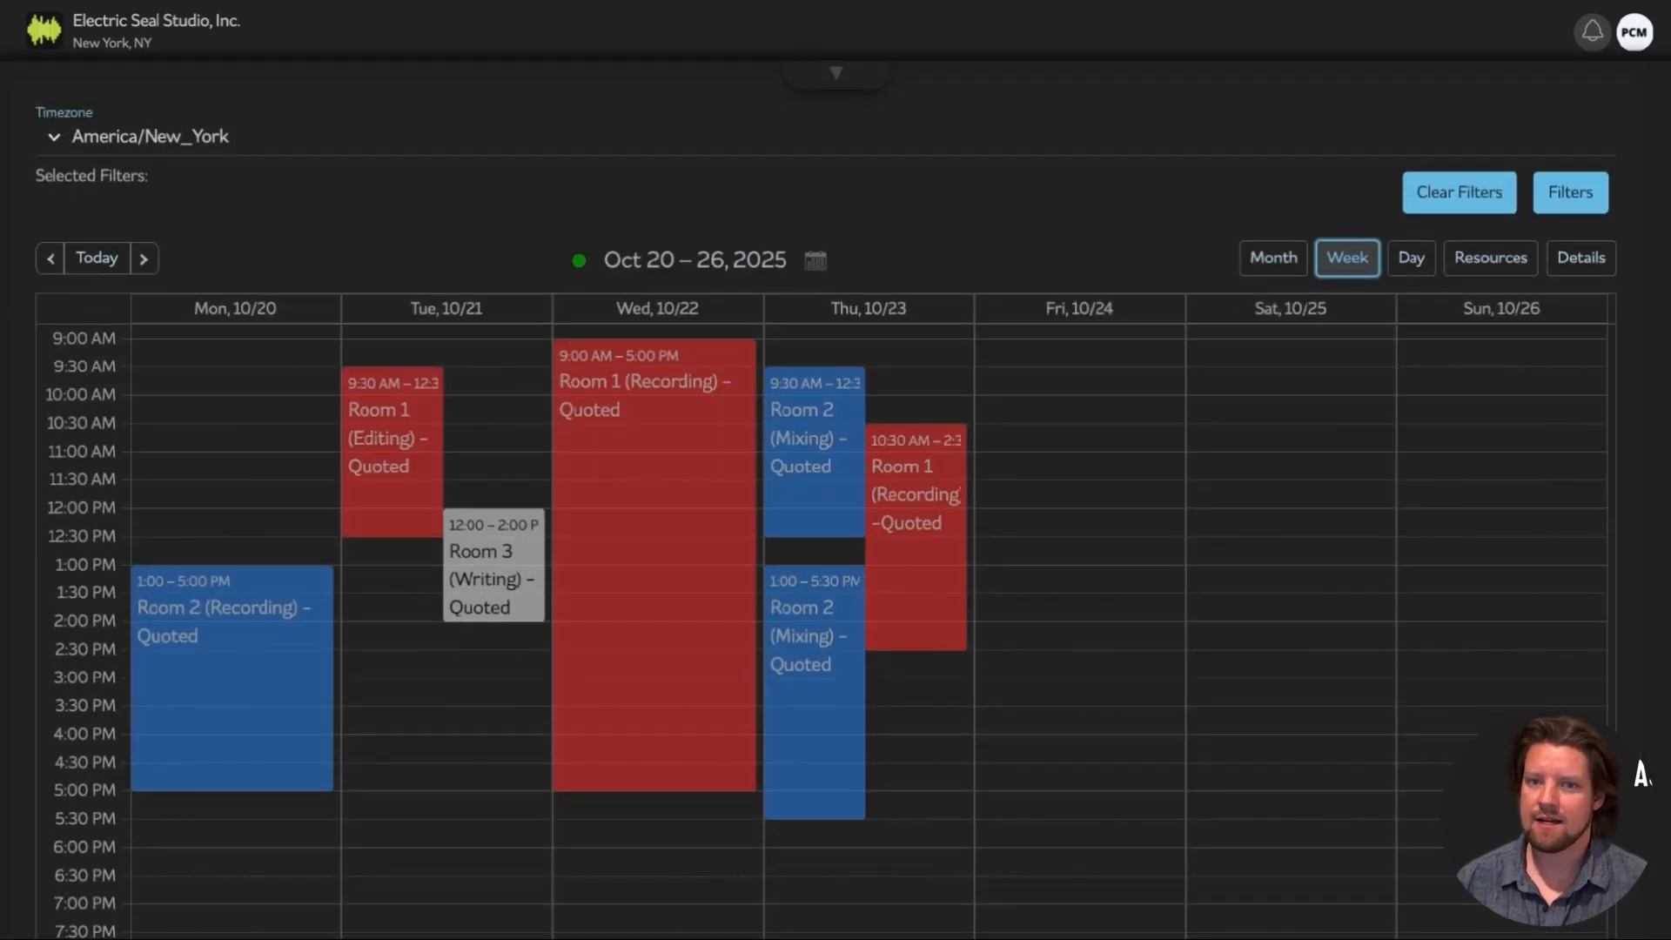
{"action": "left_click_drag", "start_coordinate": [186, 416], "coordinate": [193, 521]}
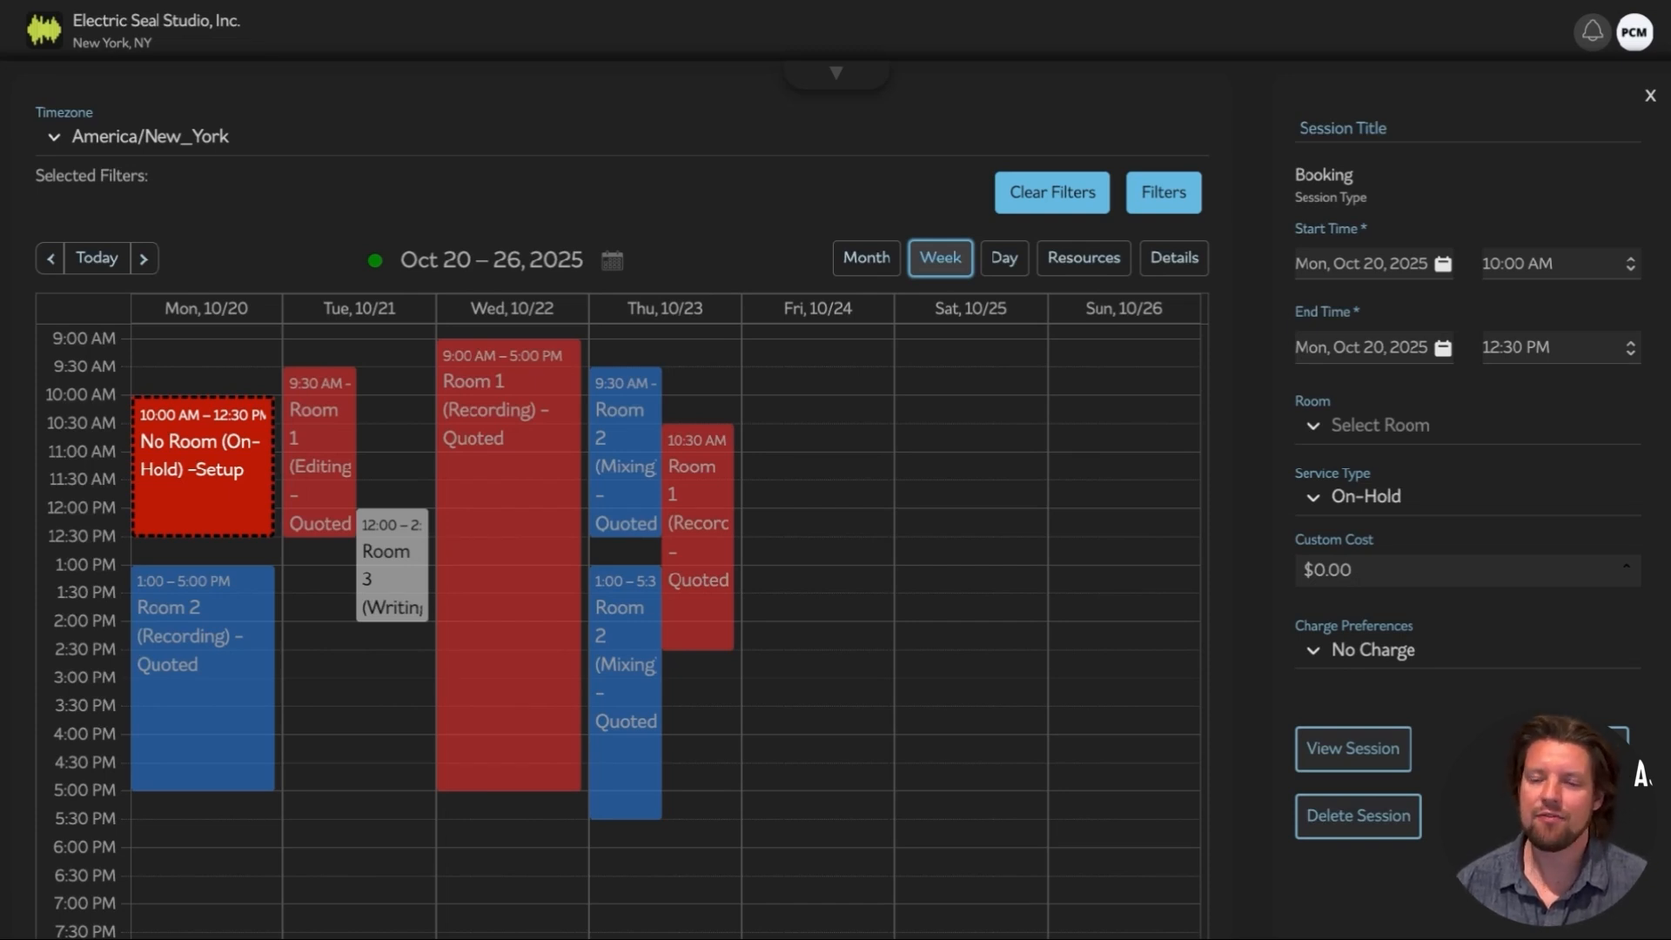
{"action": "left_click", "coordinate": [1479, 425]}
{"action": "left_click", "coordinate": [1576, 499]}
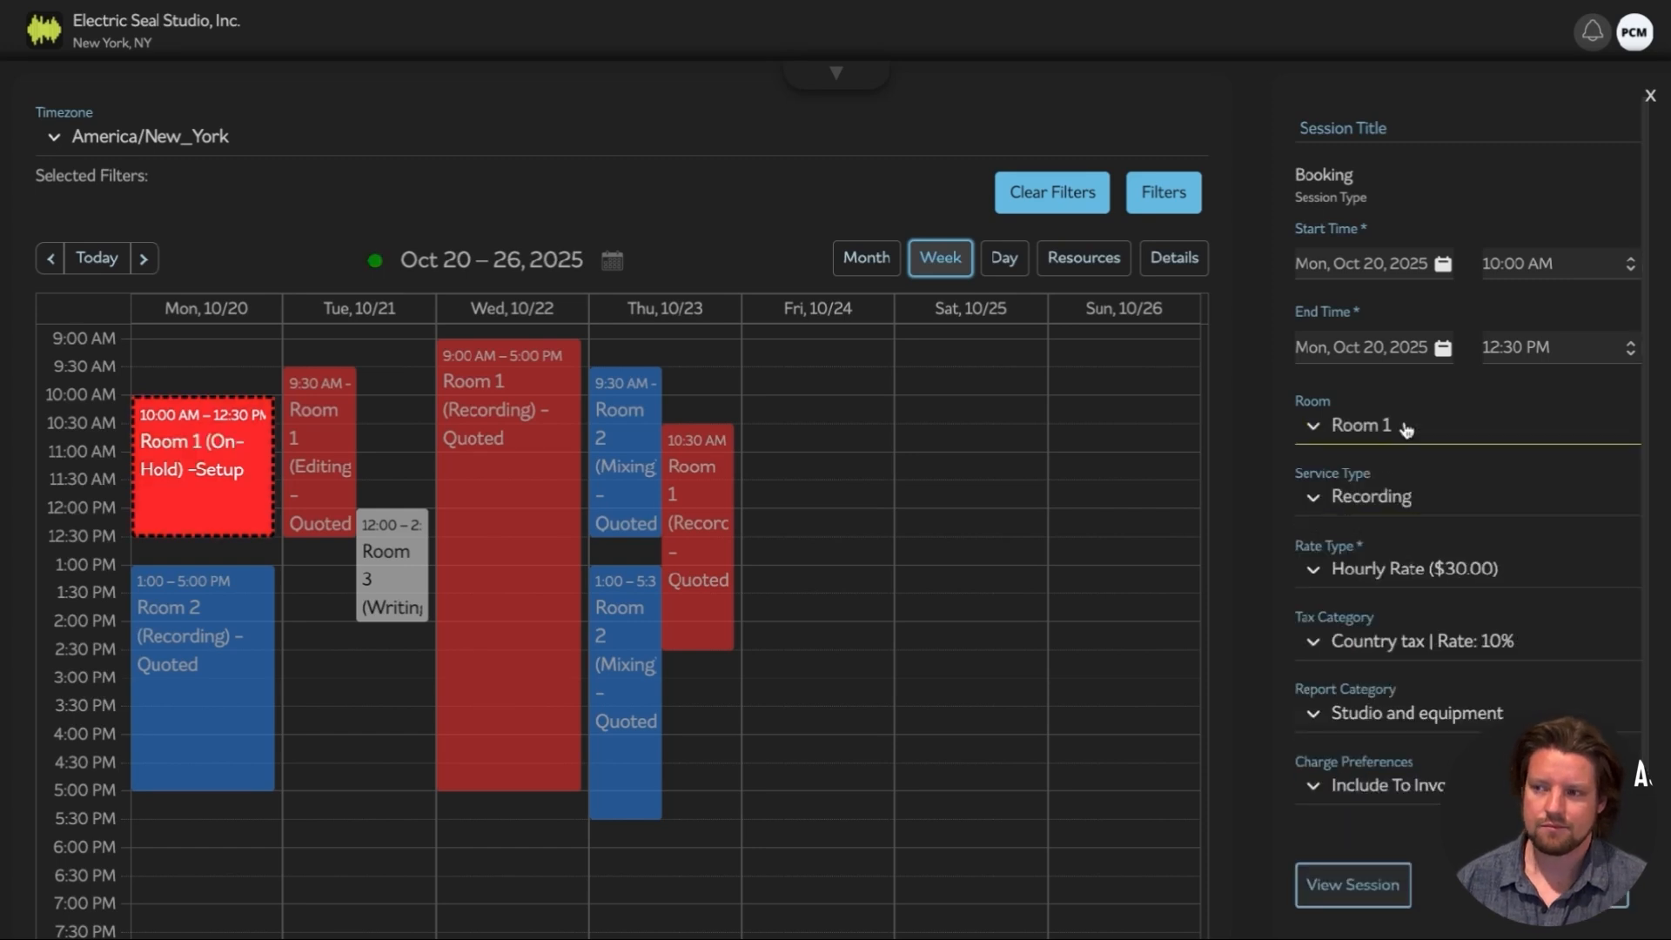
{"action": "left_click", "coordinate": [836, 74]}
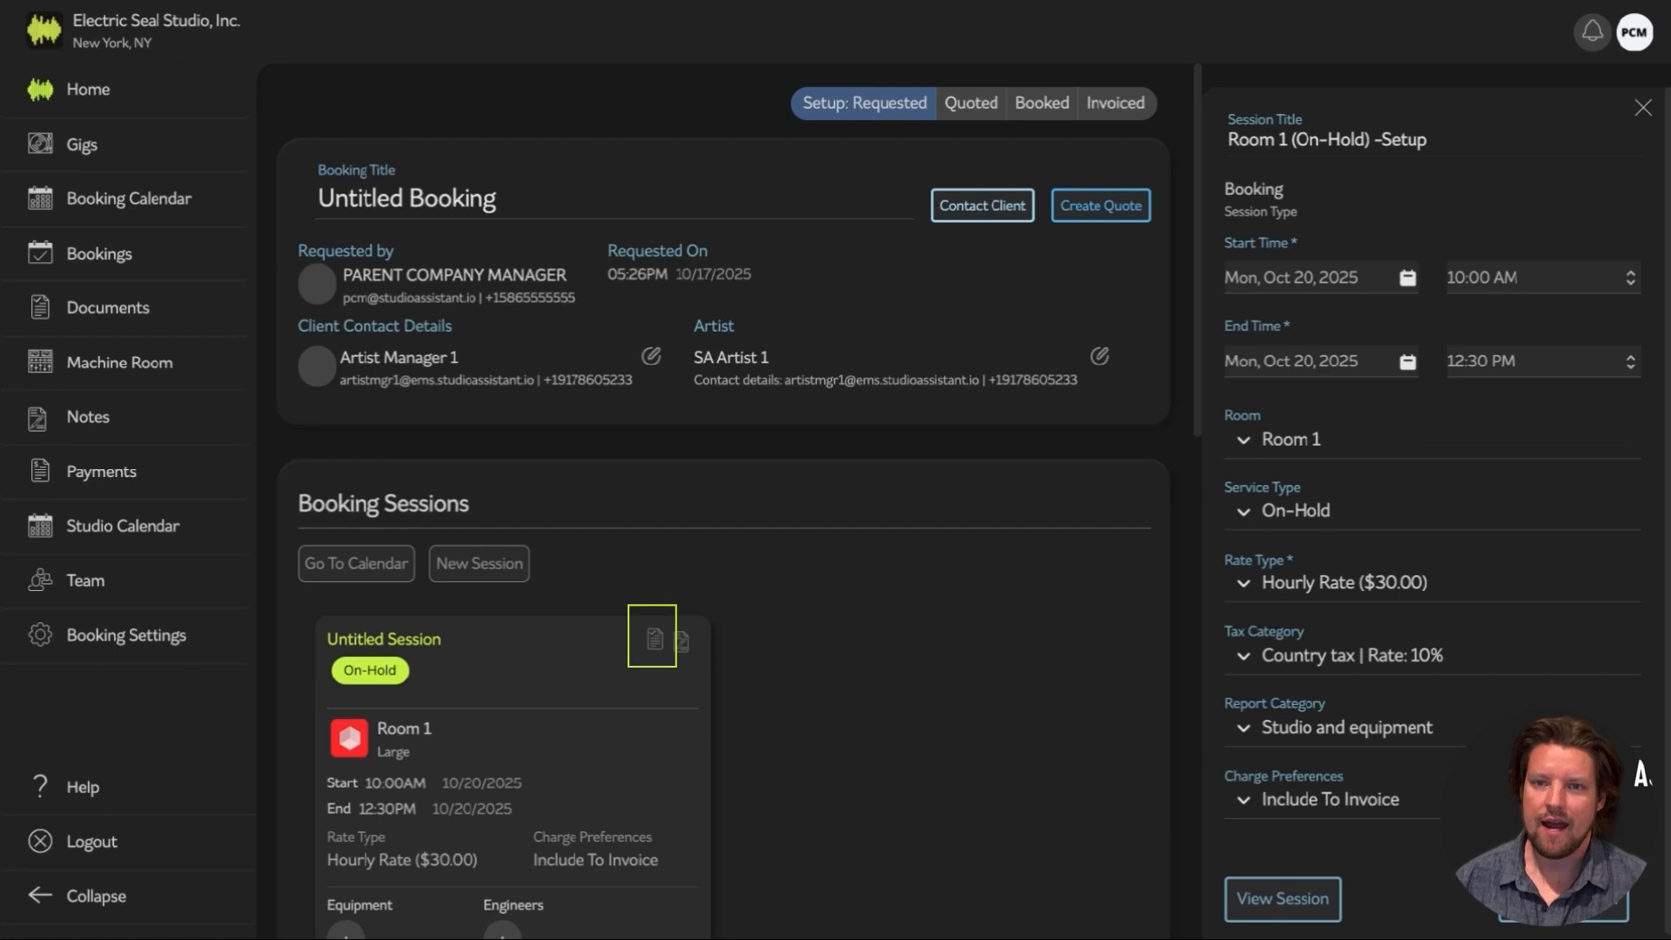
Add the Neumann Sm69 as equipment on the Room 1 session
{"action": "left_click", "coordinate": [360, 884]}
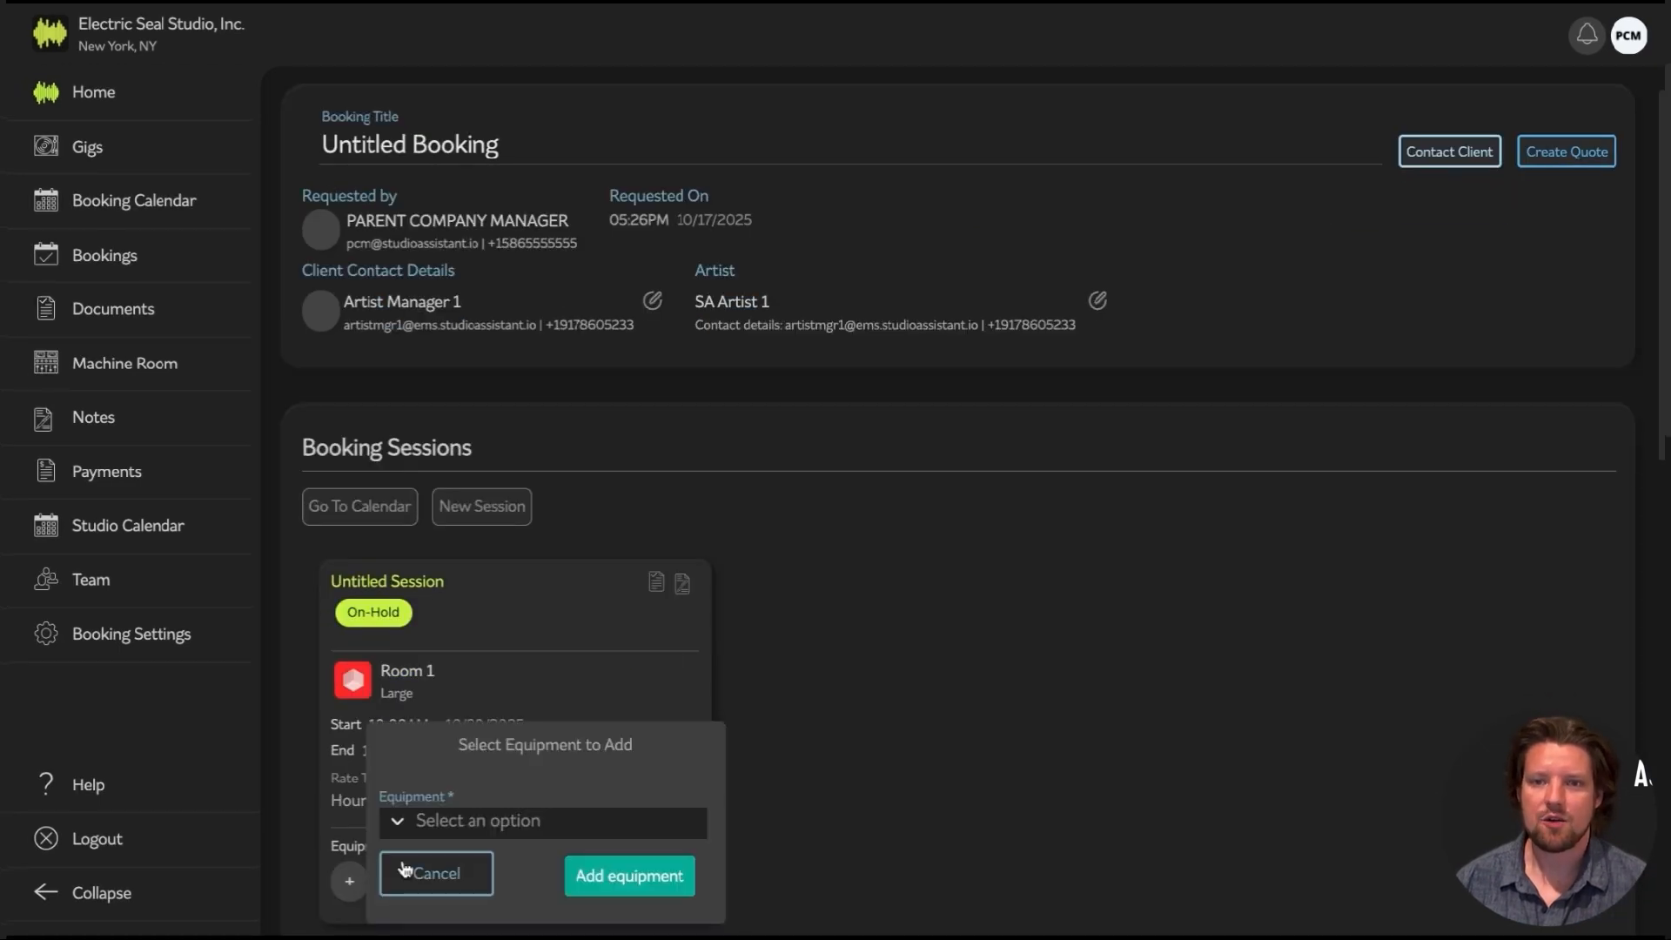
{"action": "left_click", "coordinate": [519, 821]}
{"action": "left_click", "coordinate": [488, 661]}
{"action": "left_click", "coordinate": [618, 651]}
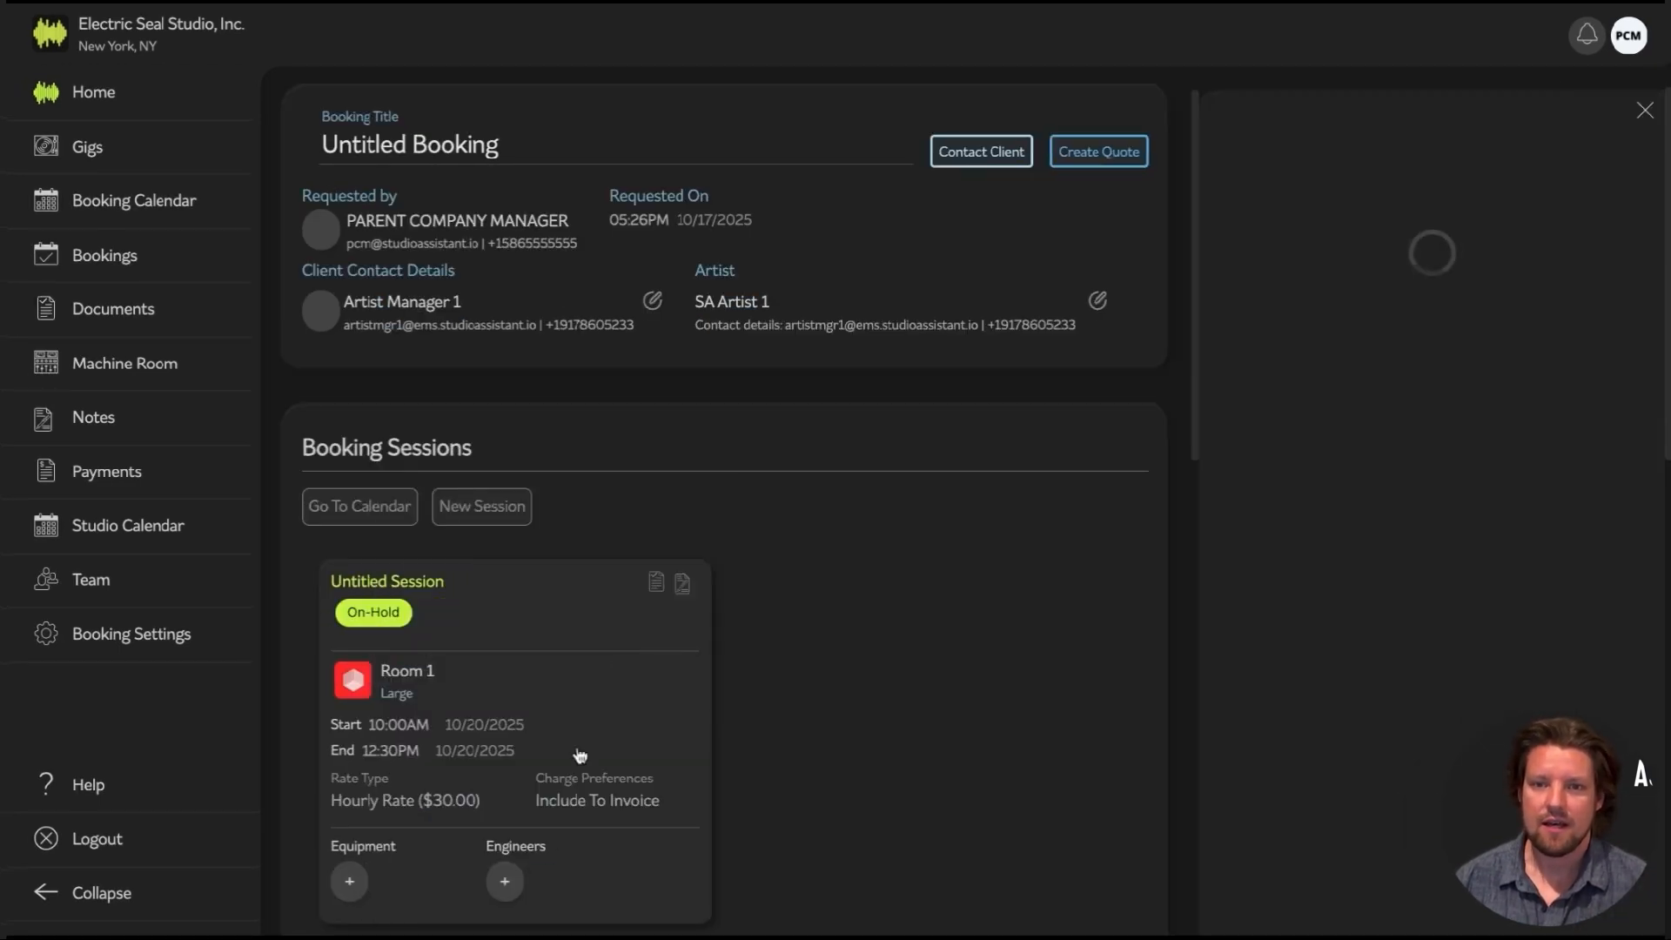
Assign the admin engineer to the Room 1 session
{"action": "left_click", "coordinate": [505, 881]}
{"action": "left_click", "coordinate": [600, 819]}
{"action": "left_click", "coordinate": [621, 756]}
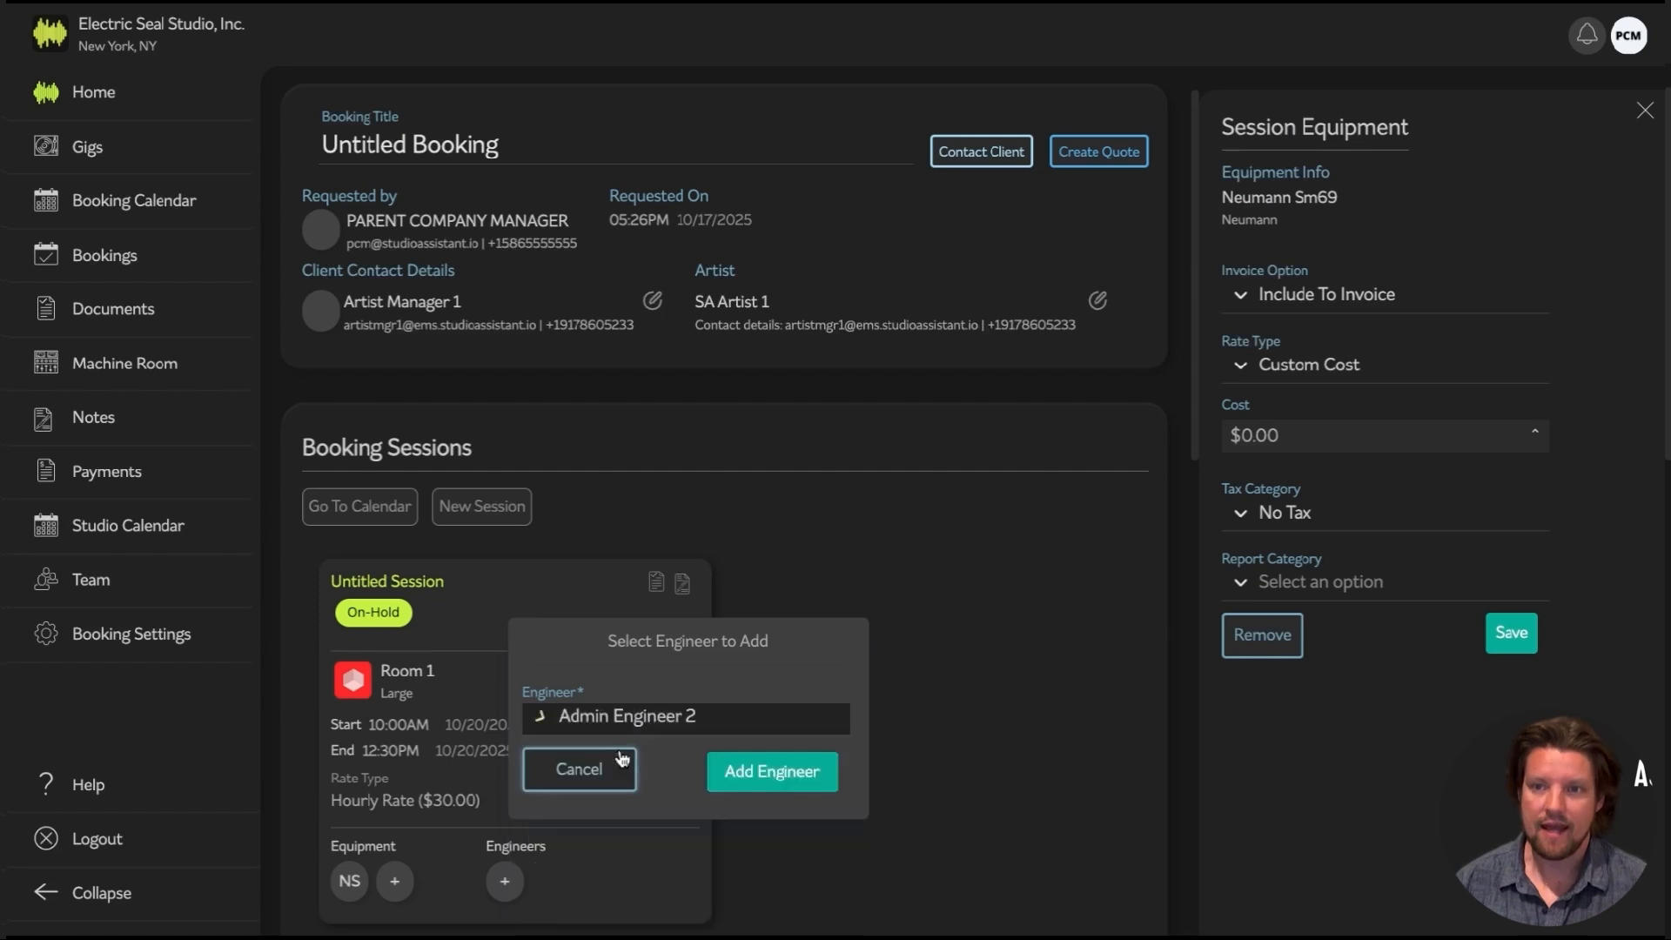
{"action": "left_click", "coordinate": [742, 772]}
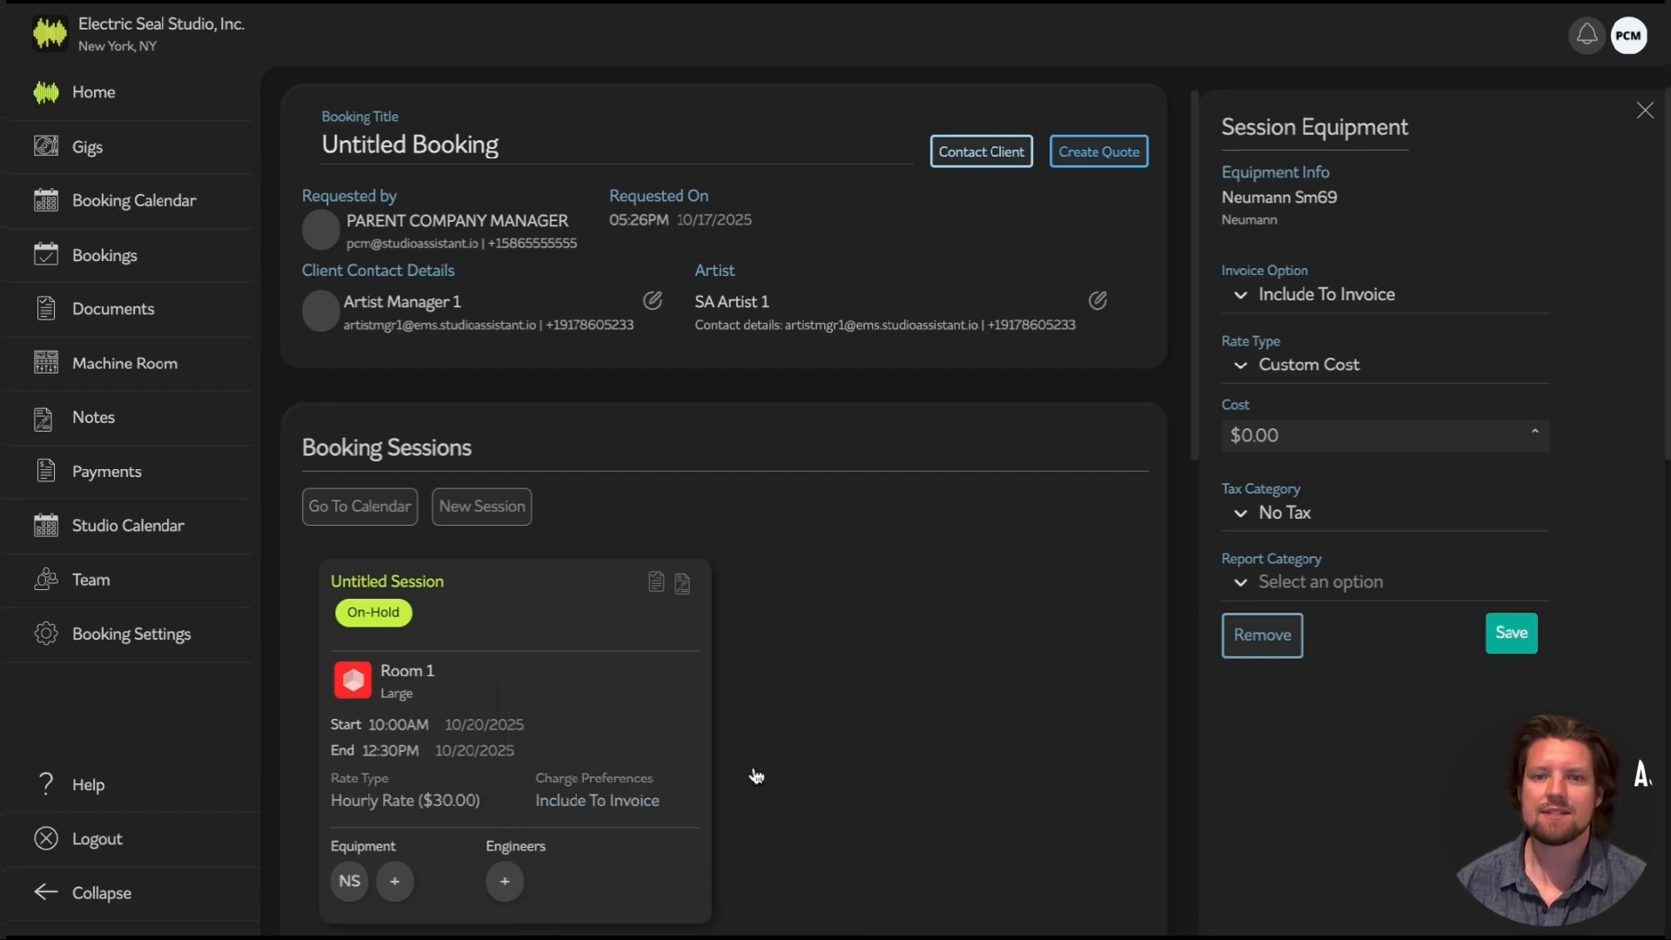
Set the engineer's invoice option and the session's charge preference to No Charge
{"action": "left_click", "coordinate": [1401, 299]}
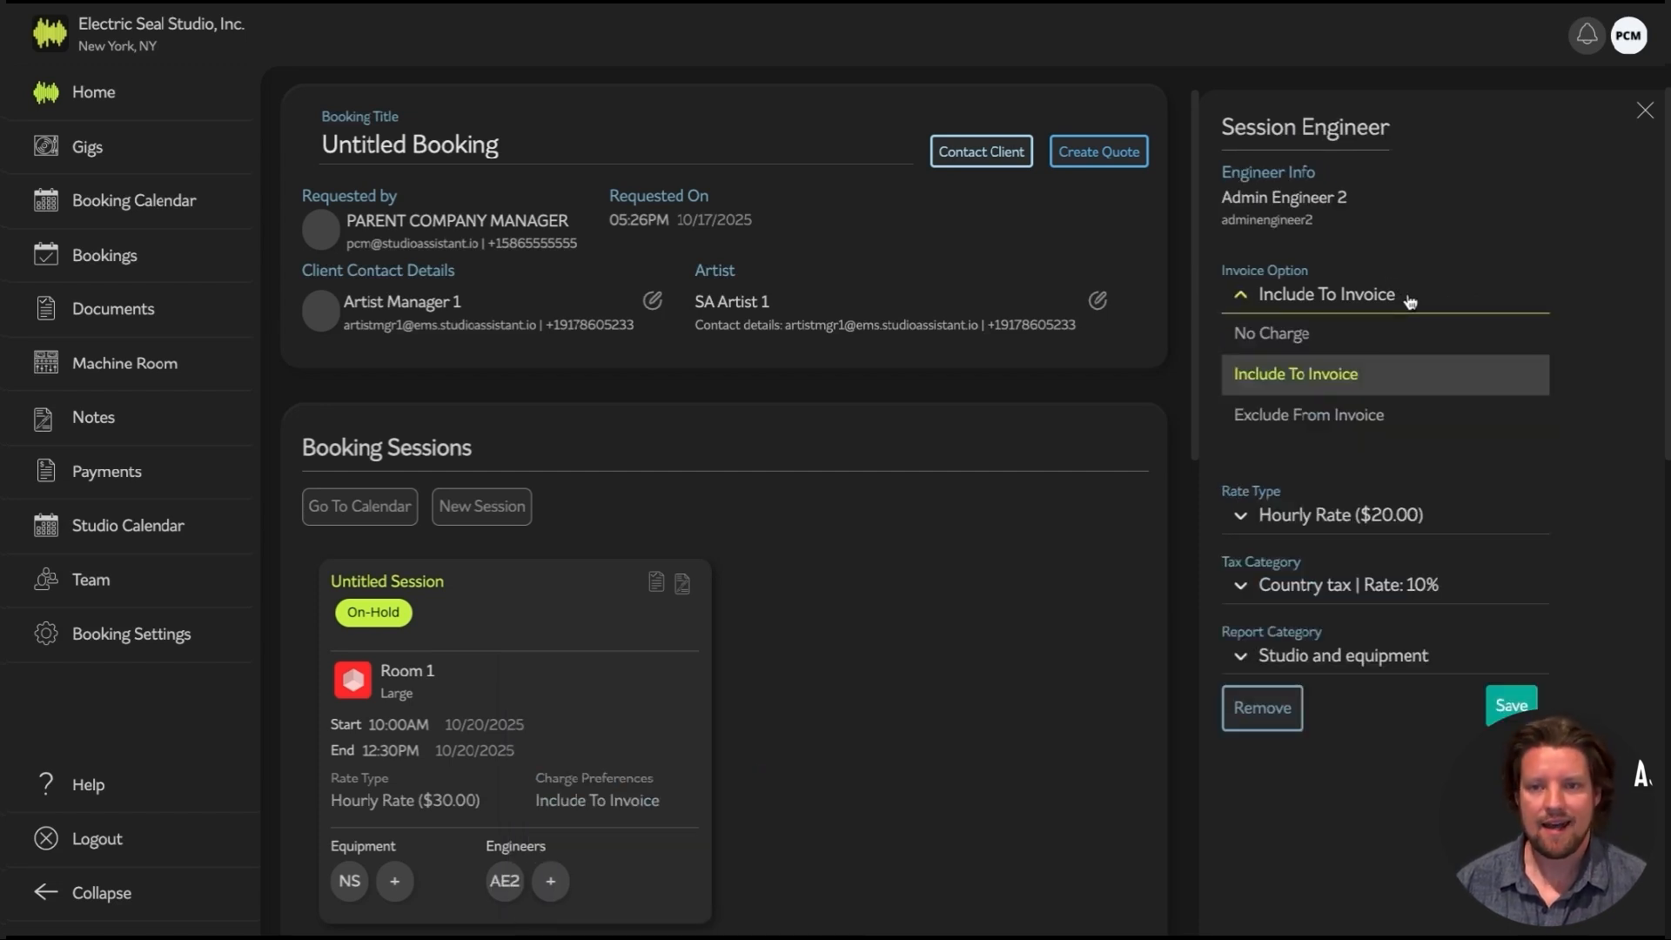
{"action": "left_click", "coordinate": [1331, 337]}
{"action": "left_click", "coordinate": [1519, 546]}
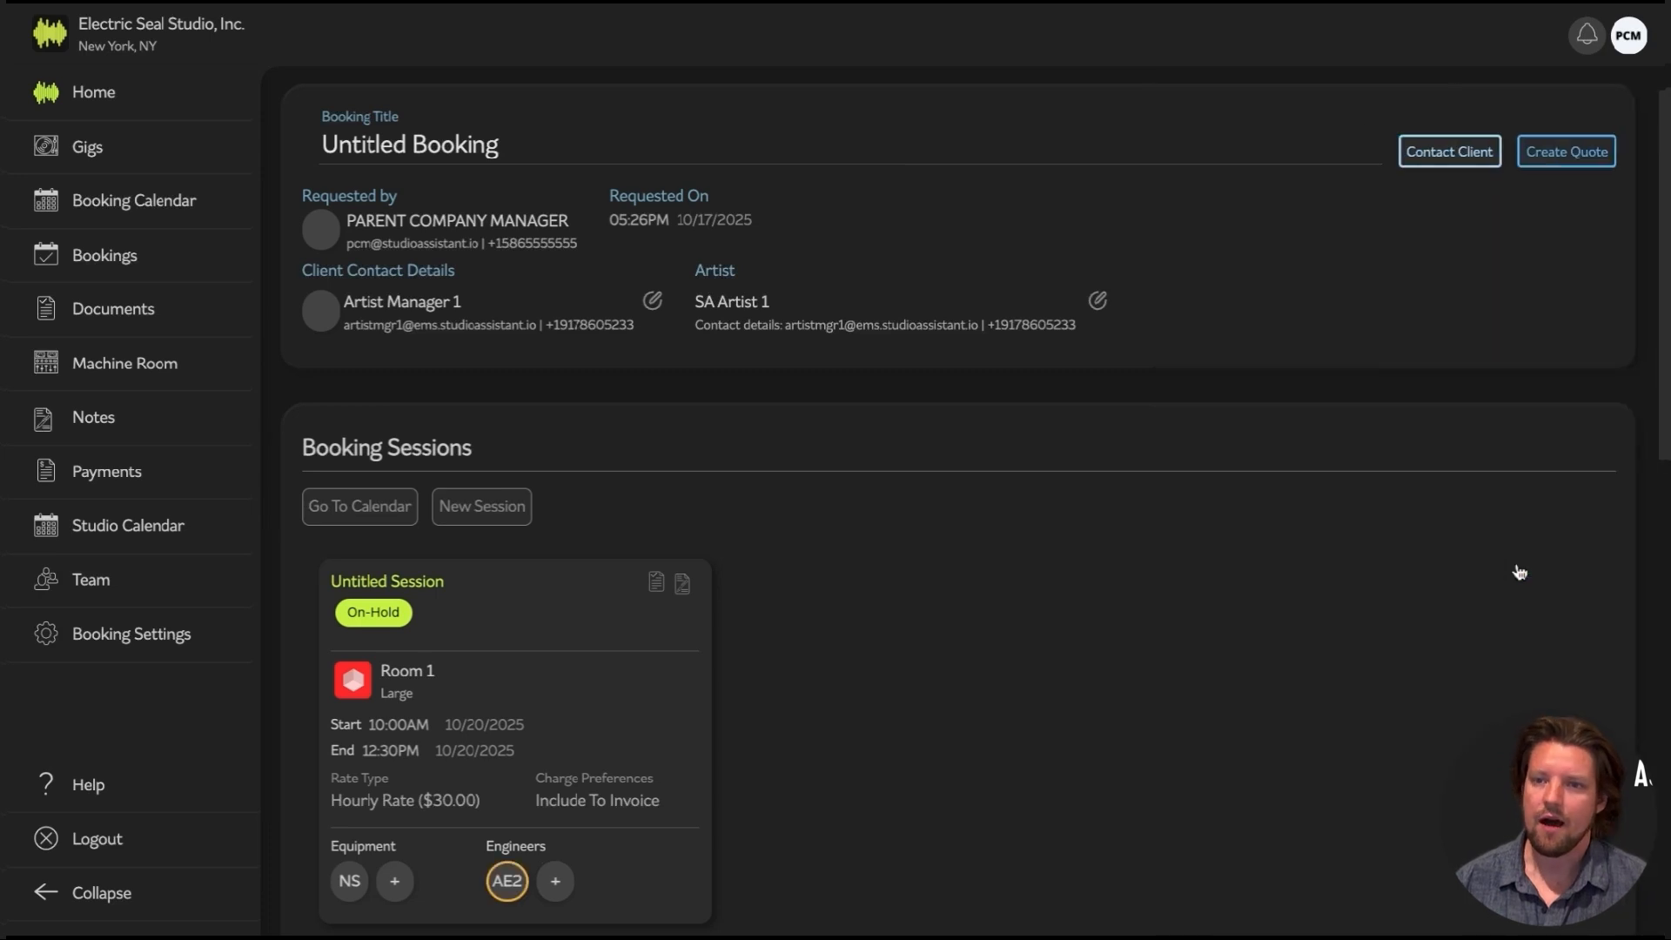
{"action": "left_click", "coordinate": [1319, 797]}
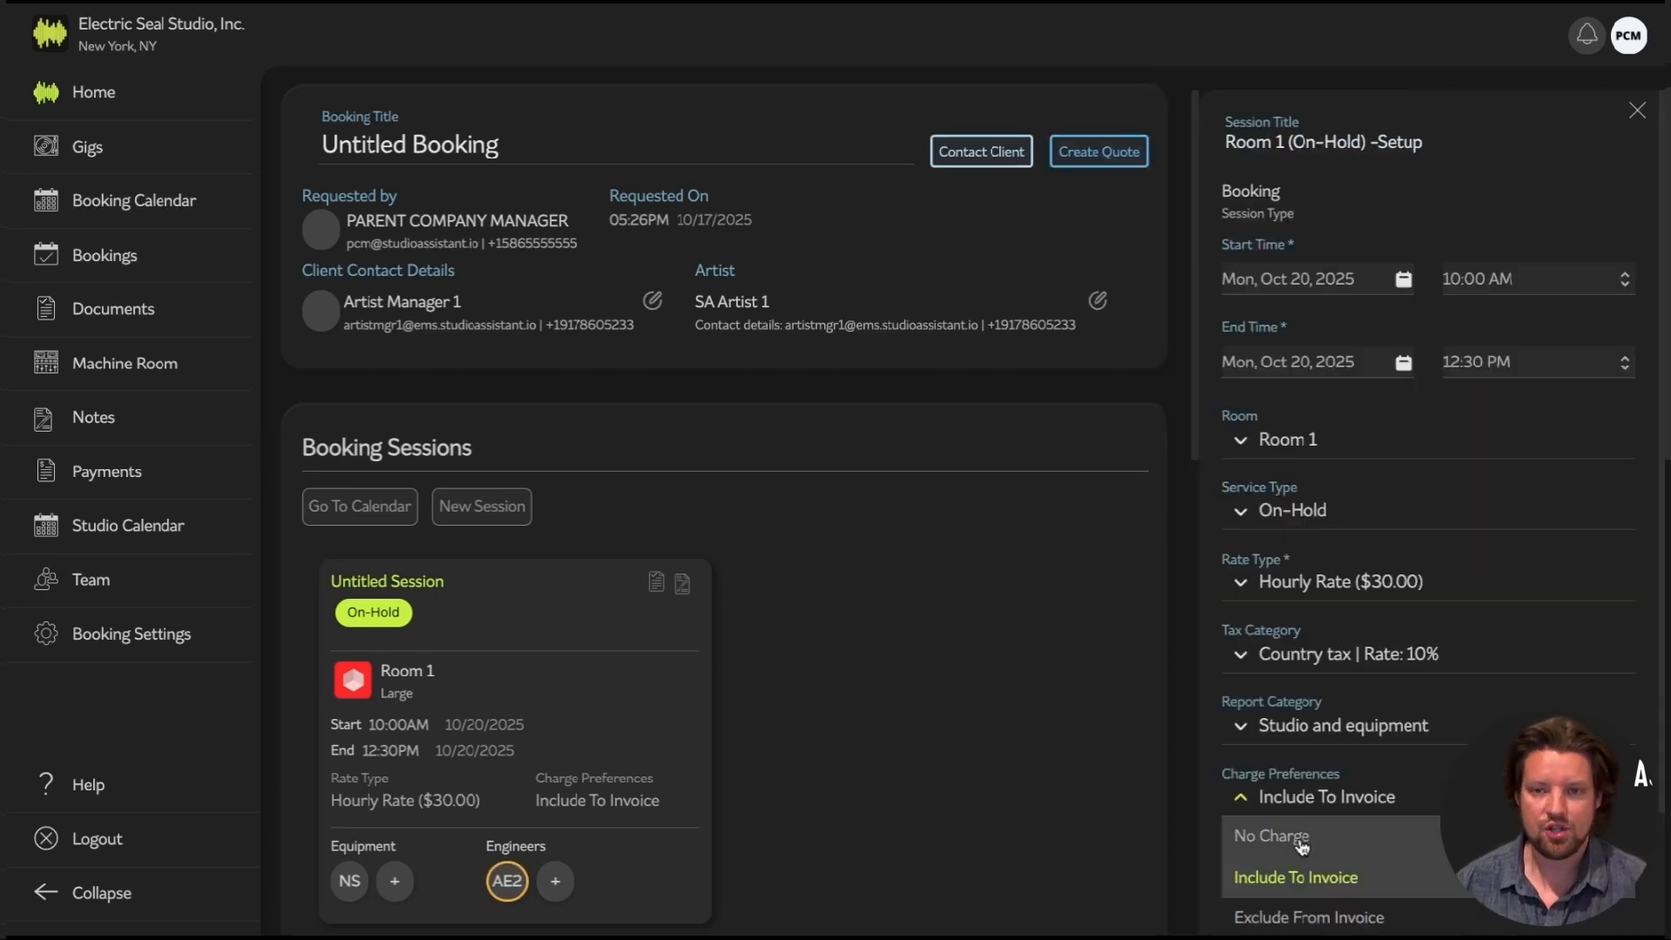
{"action": "left_click", "coordinate": [1301, 840]}
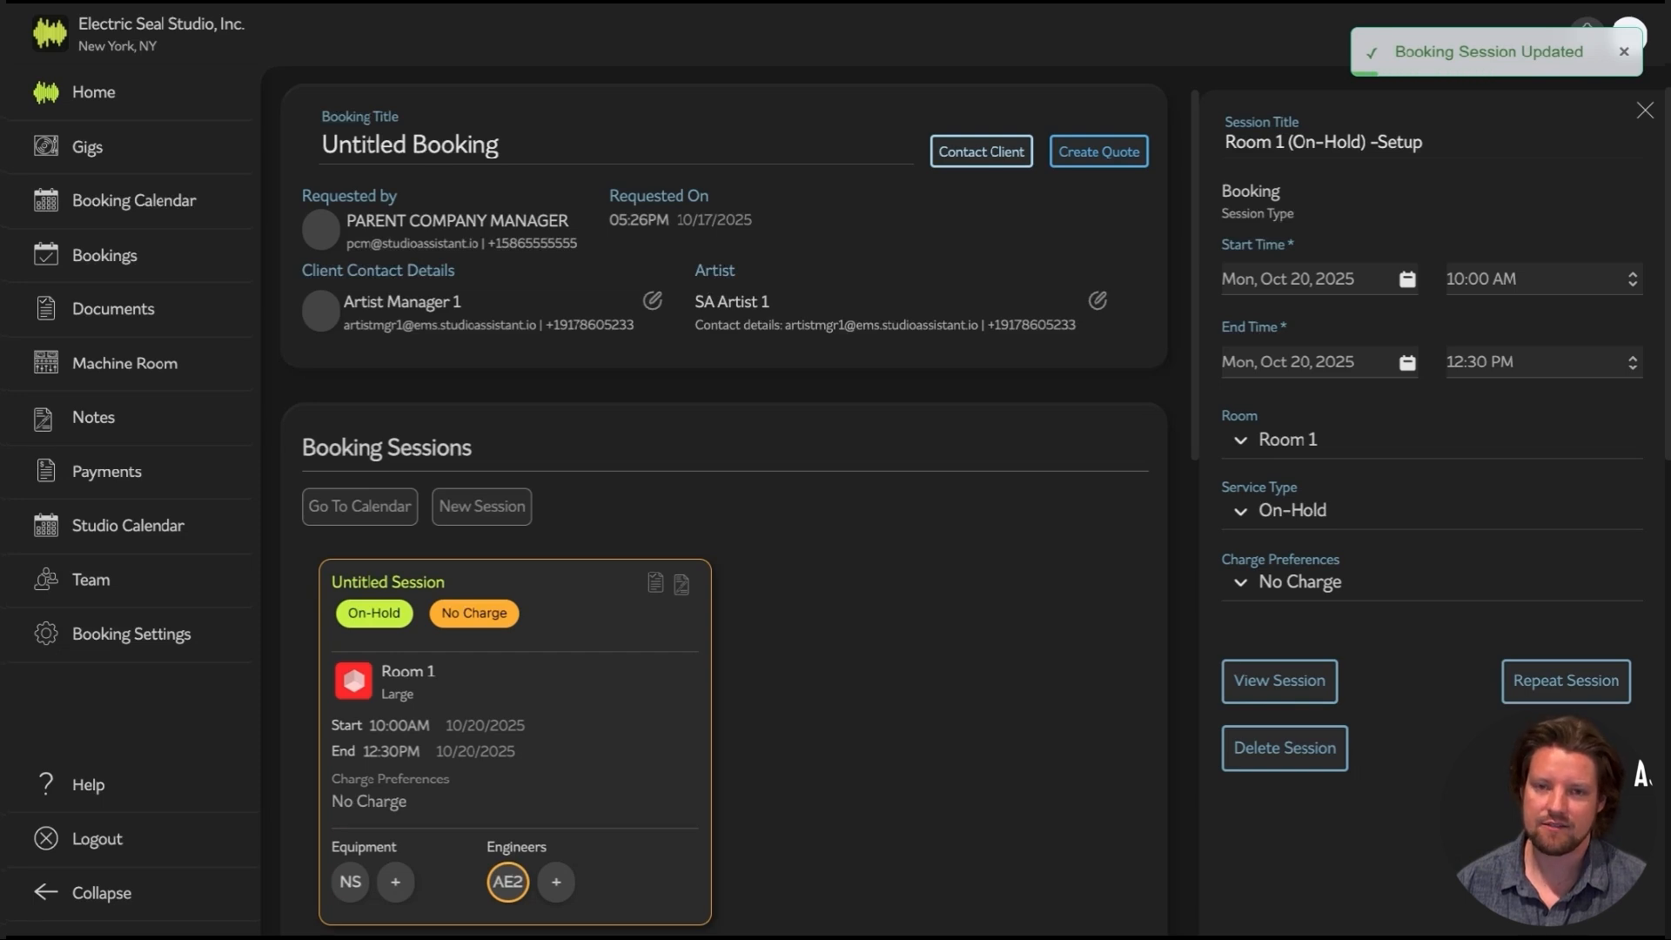
{"action": "scroll", "coordinate": [958, 522], "scroll_direction": "down", "scroll_amount": 6}
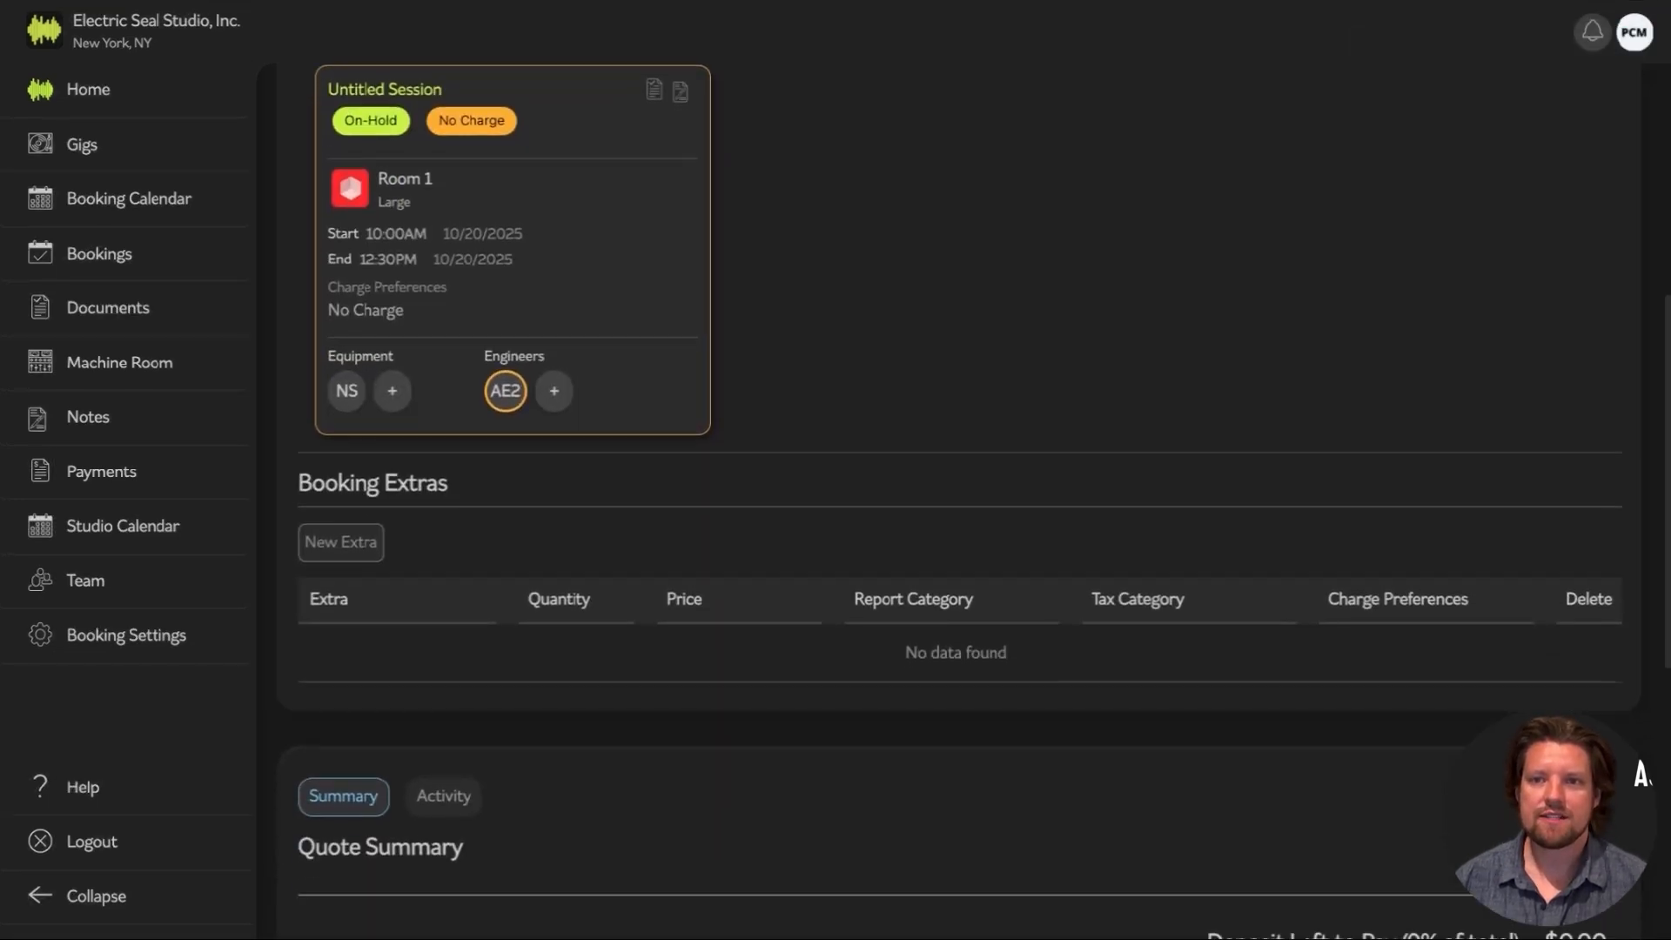
Scroll to Booking Quote Settings and review The Final Payment options without changing them
{"action": "scroll", "coordinate": [957, 523], "scroll_direction": "down", "scroll_amount": 1}
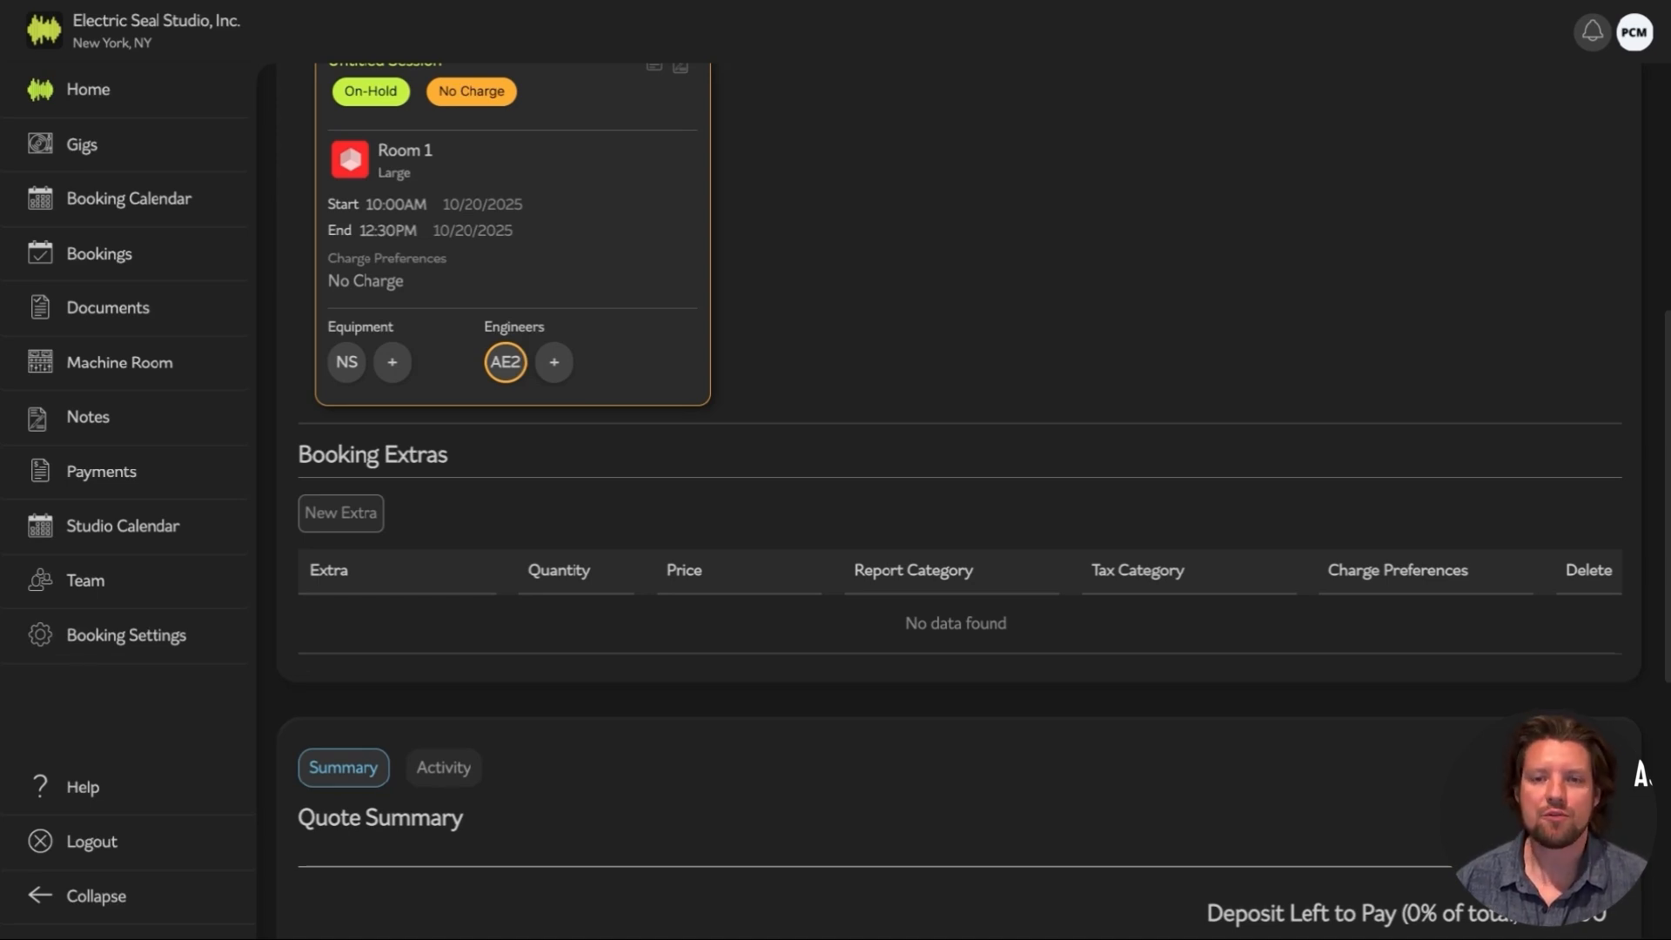
{"action": "scroll", "coordinate": [958, 496], "scroll_direction": "down", "scroll_amount": 7}
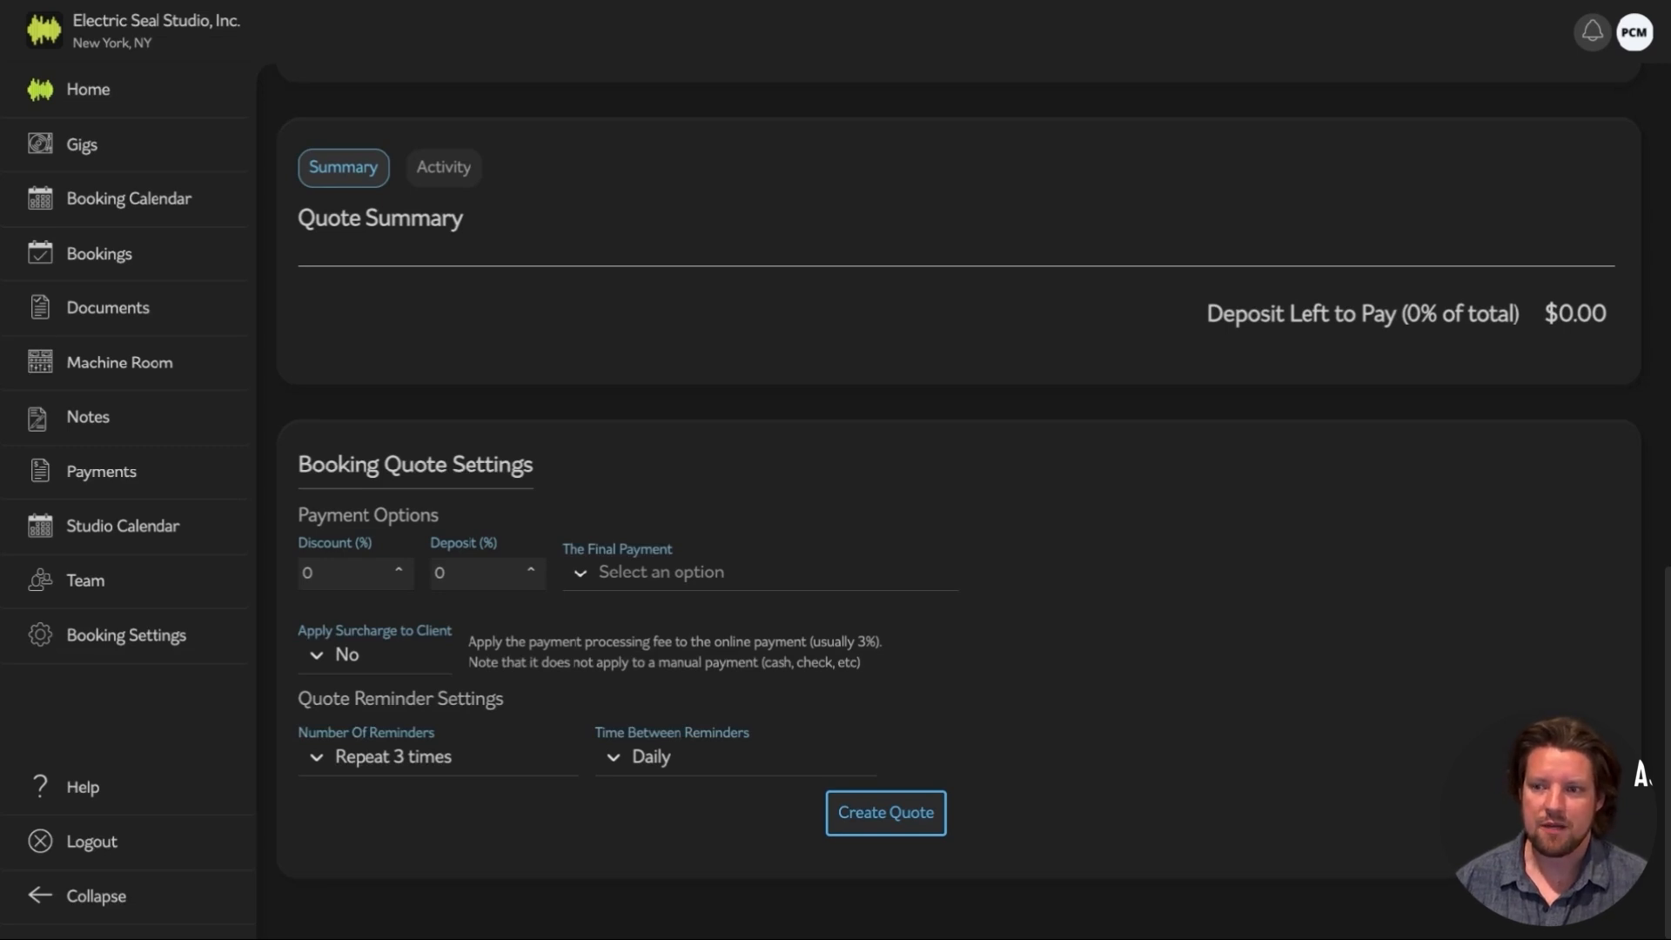
{"action": "left_click", "coordinate": [660, 584]}
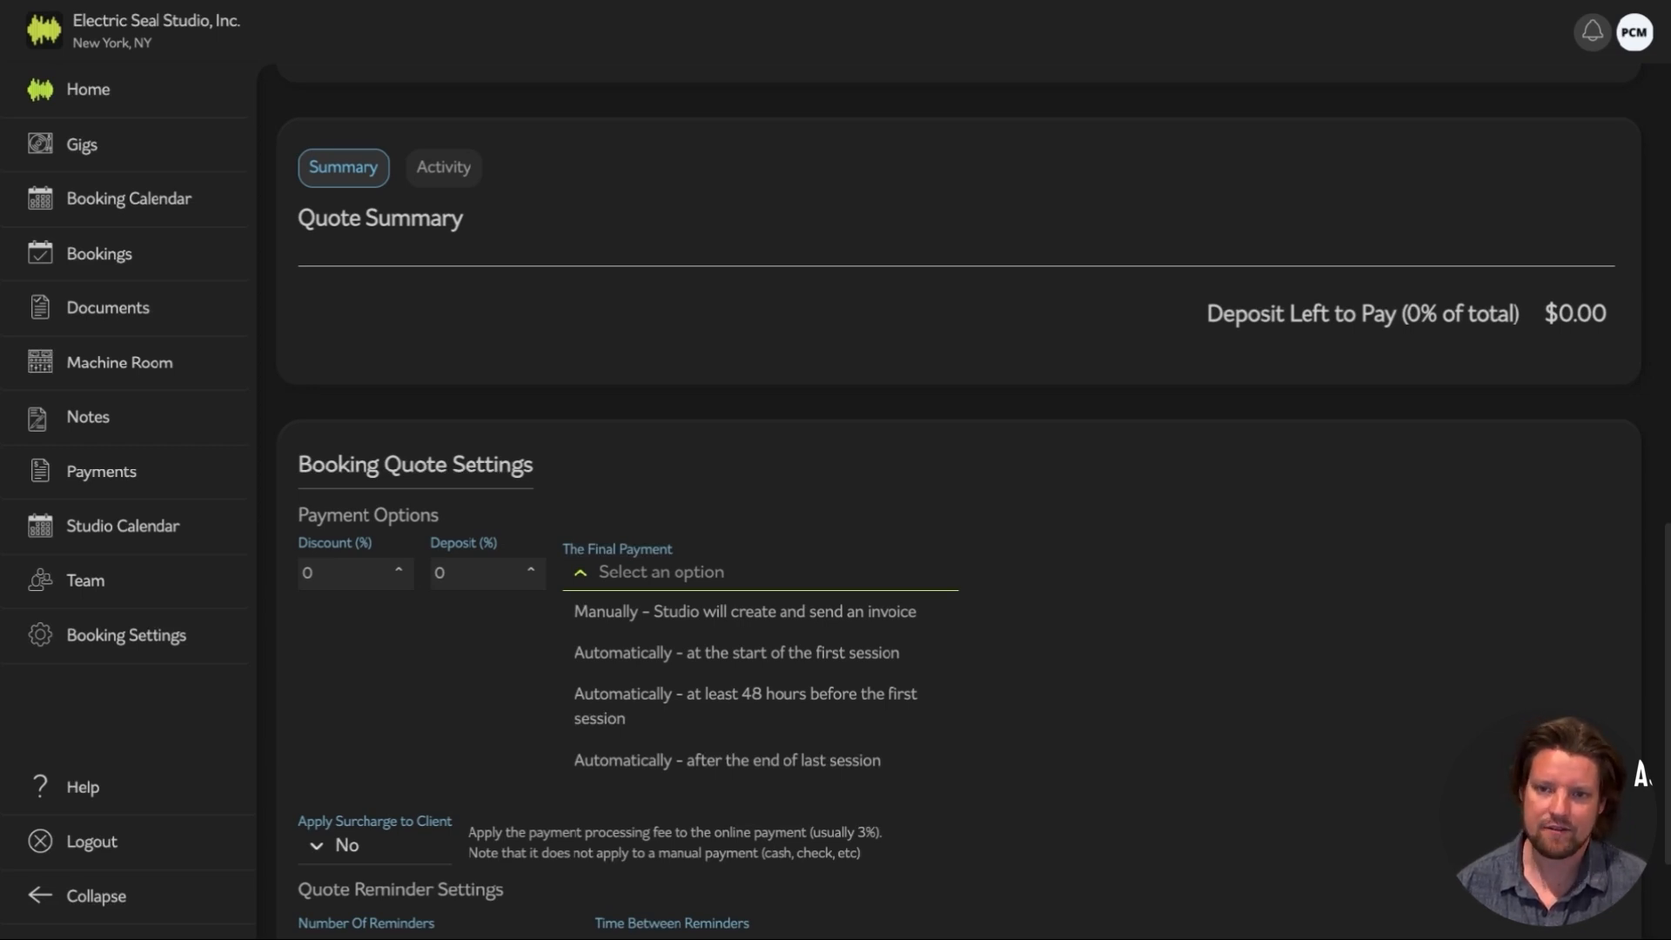
{"action": "key", "text": "Escape"}
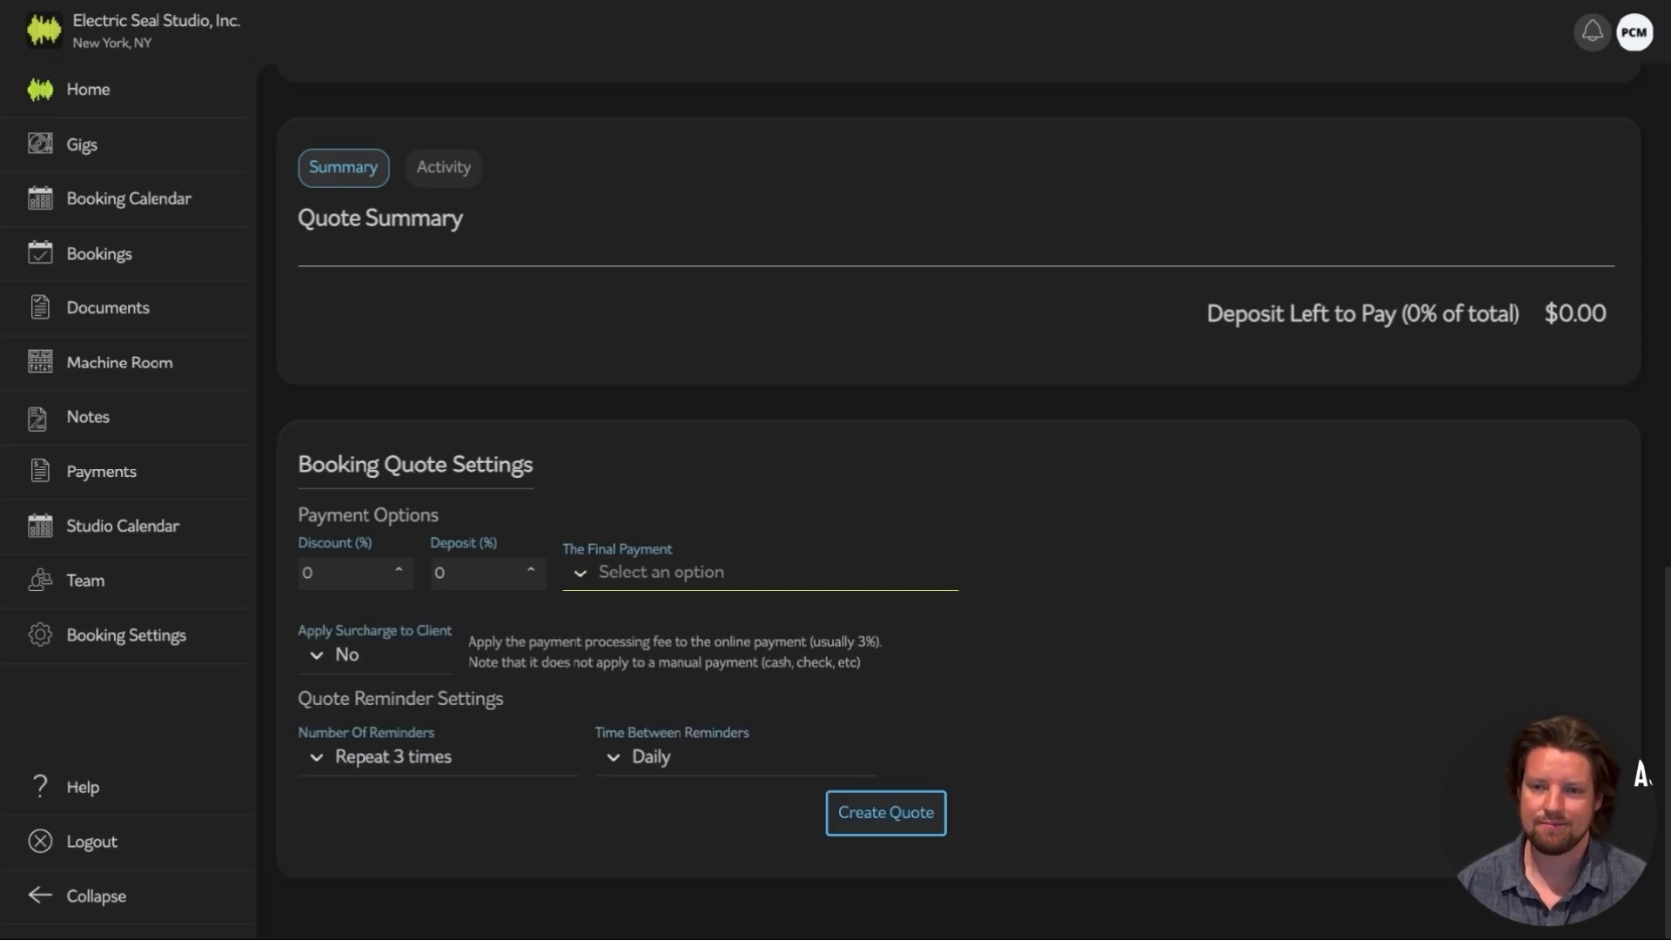
Create the booking's quote and scroll back up to the booking
{"action": "left_click", "coordinate": [895, 816]}
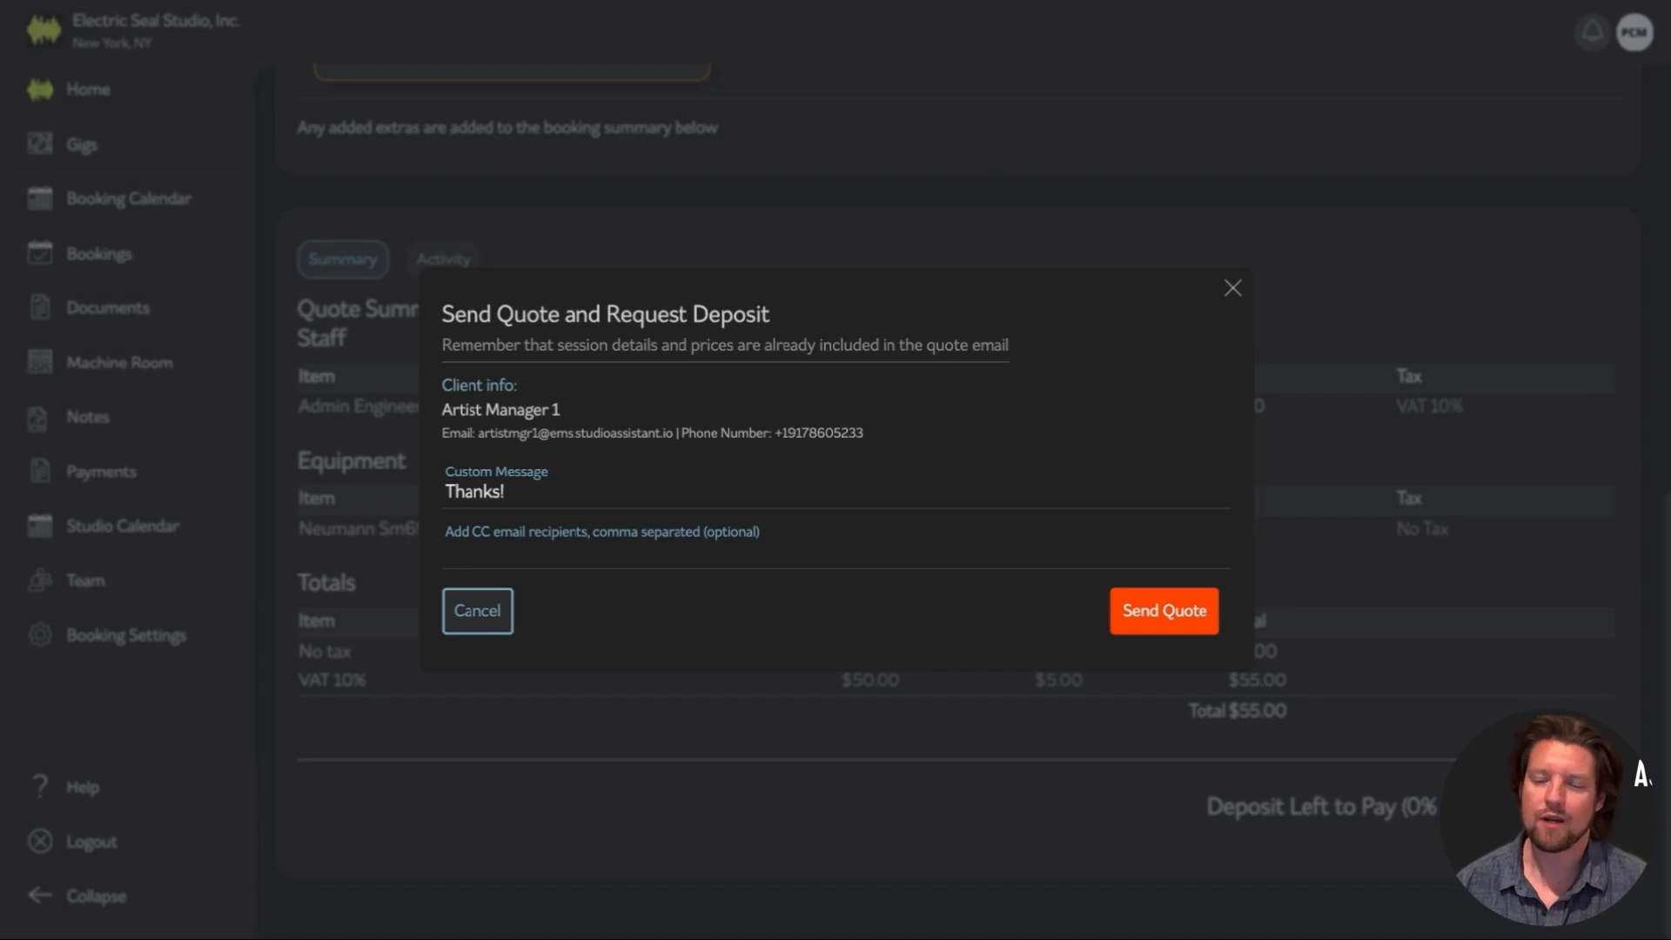
{"action": "scroll", "coordinate": [957, 501], "scroll_direction": "up", "scroll_amount": 10}
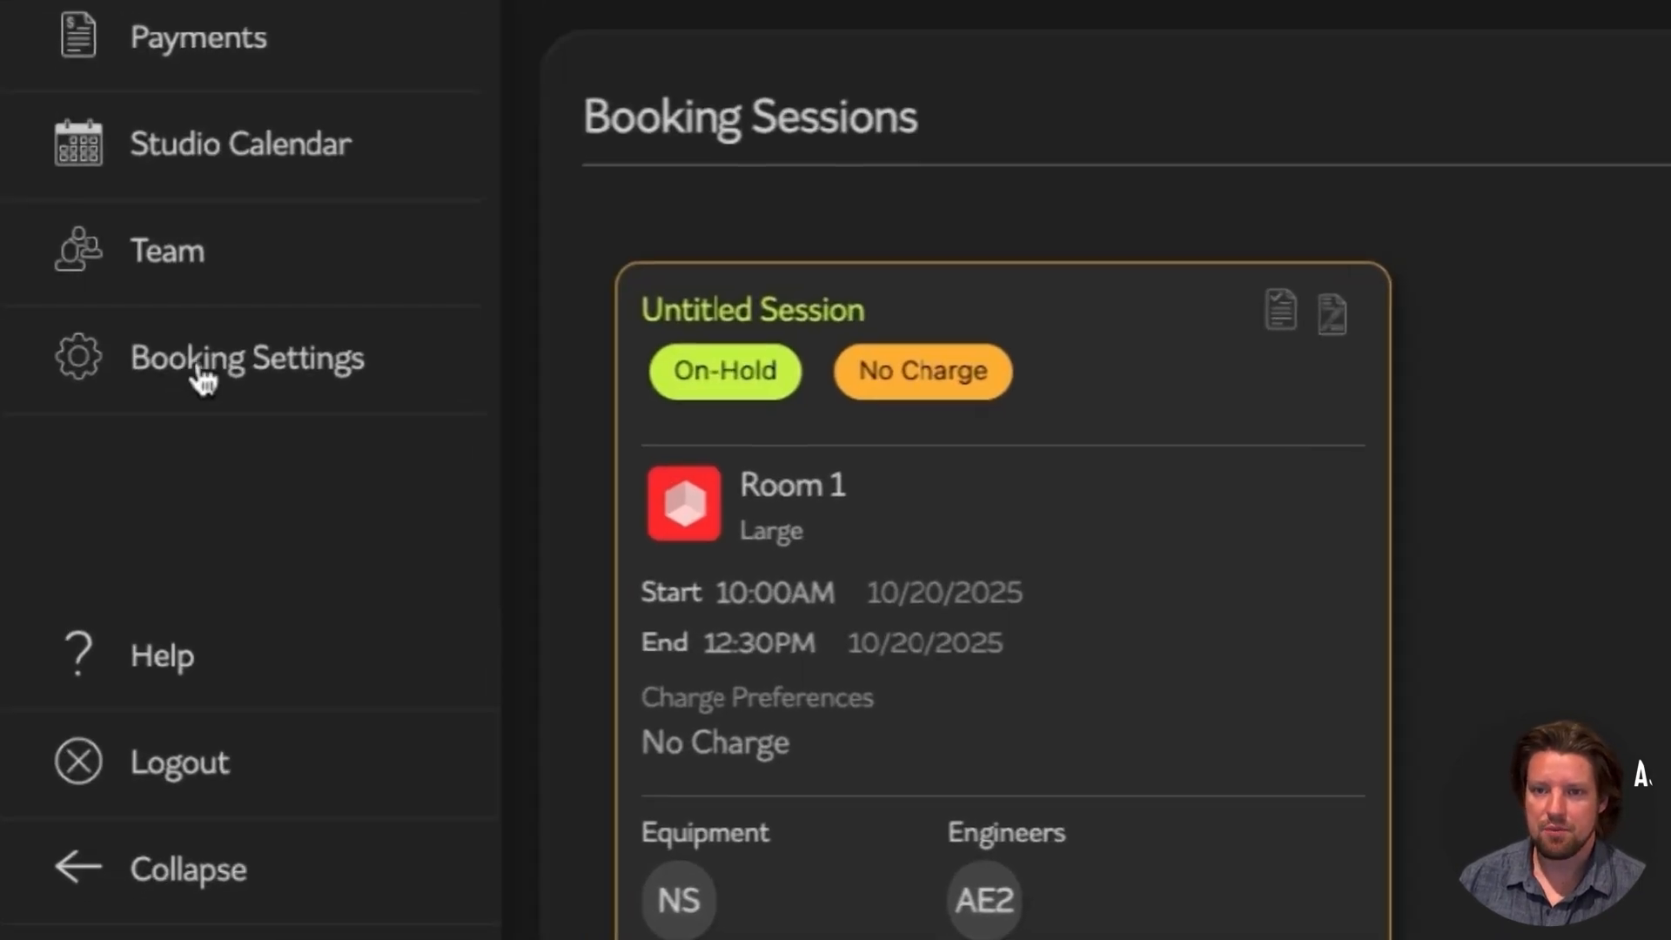
{"action": "left_click", "coordinate": [103, 642]}
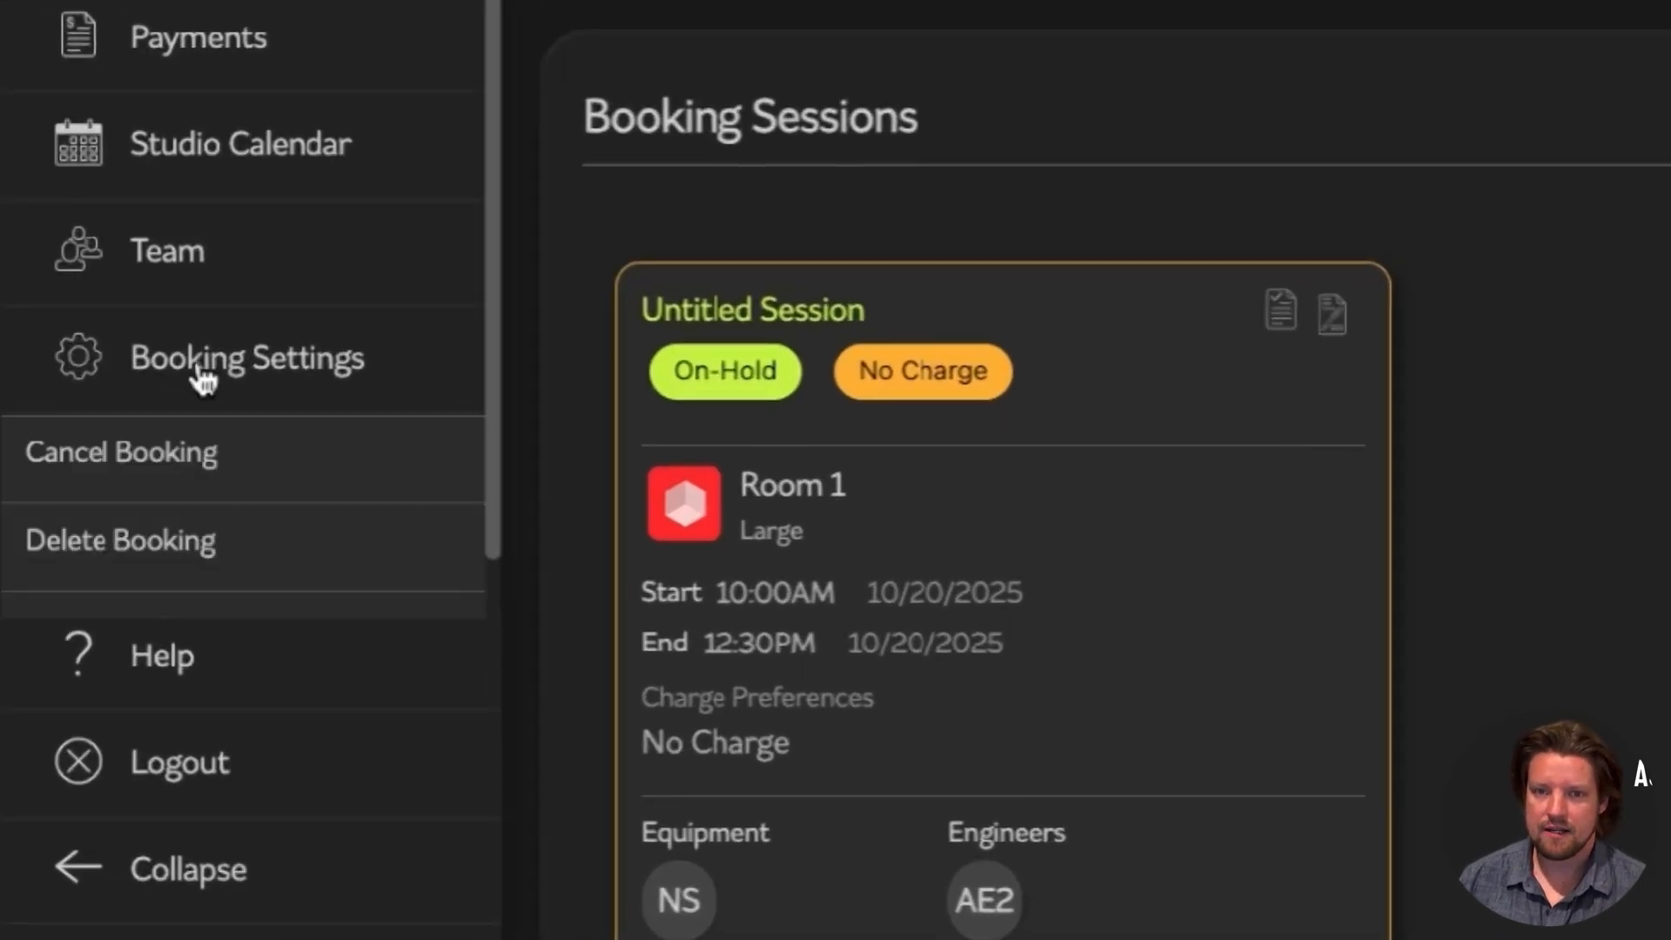
{"action": "scroll", "coordinate": [200, 376], "scroll_direction": "down", "scroll_amount": 1}
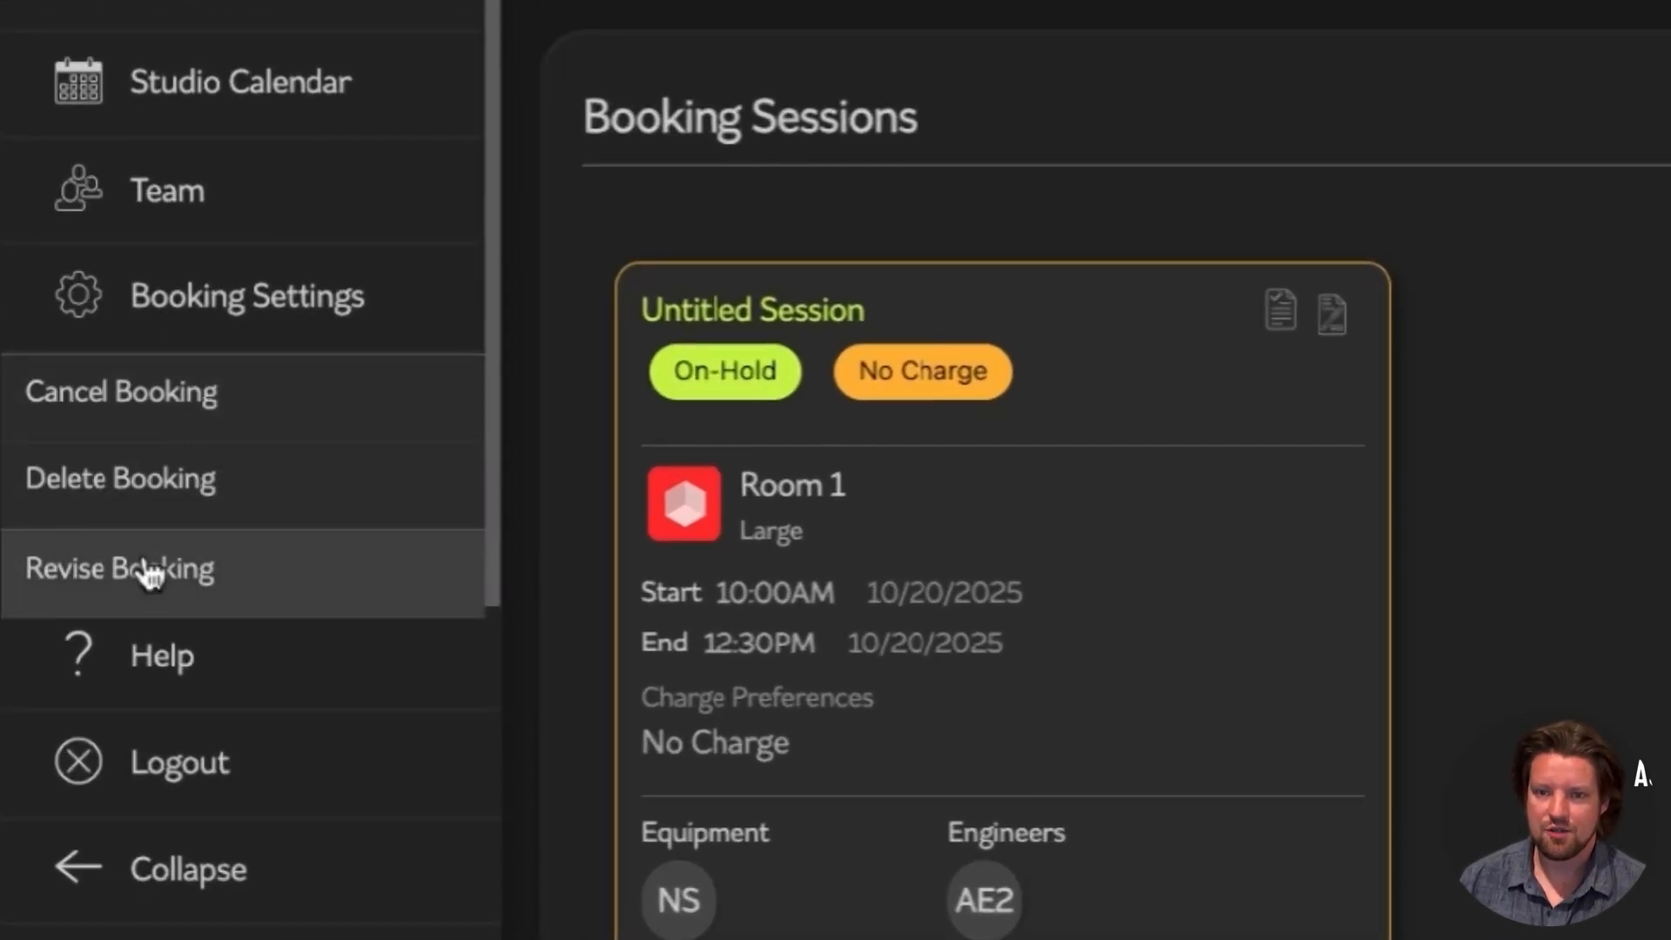
{"action": "left_click", "coordinate": [149, 571]}
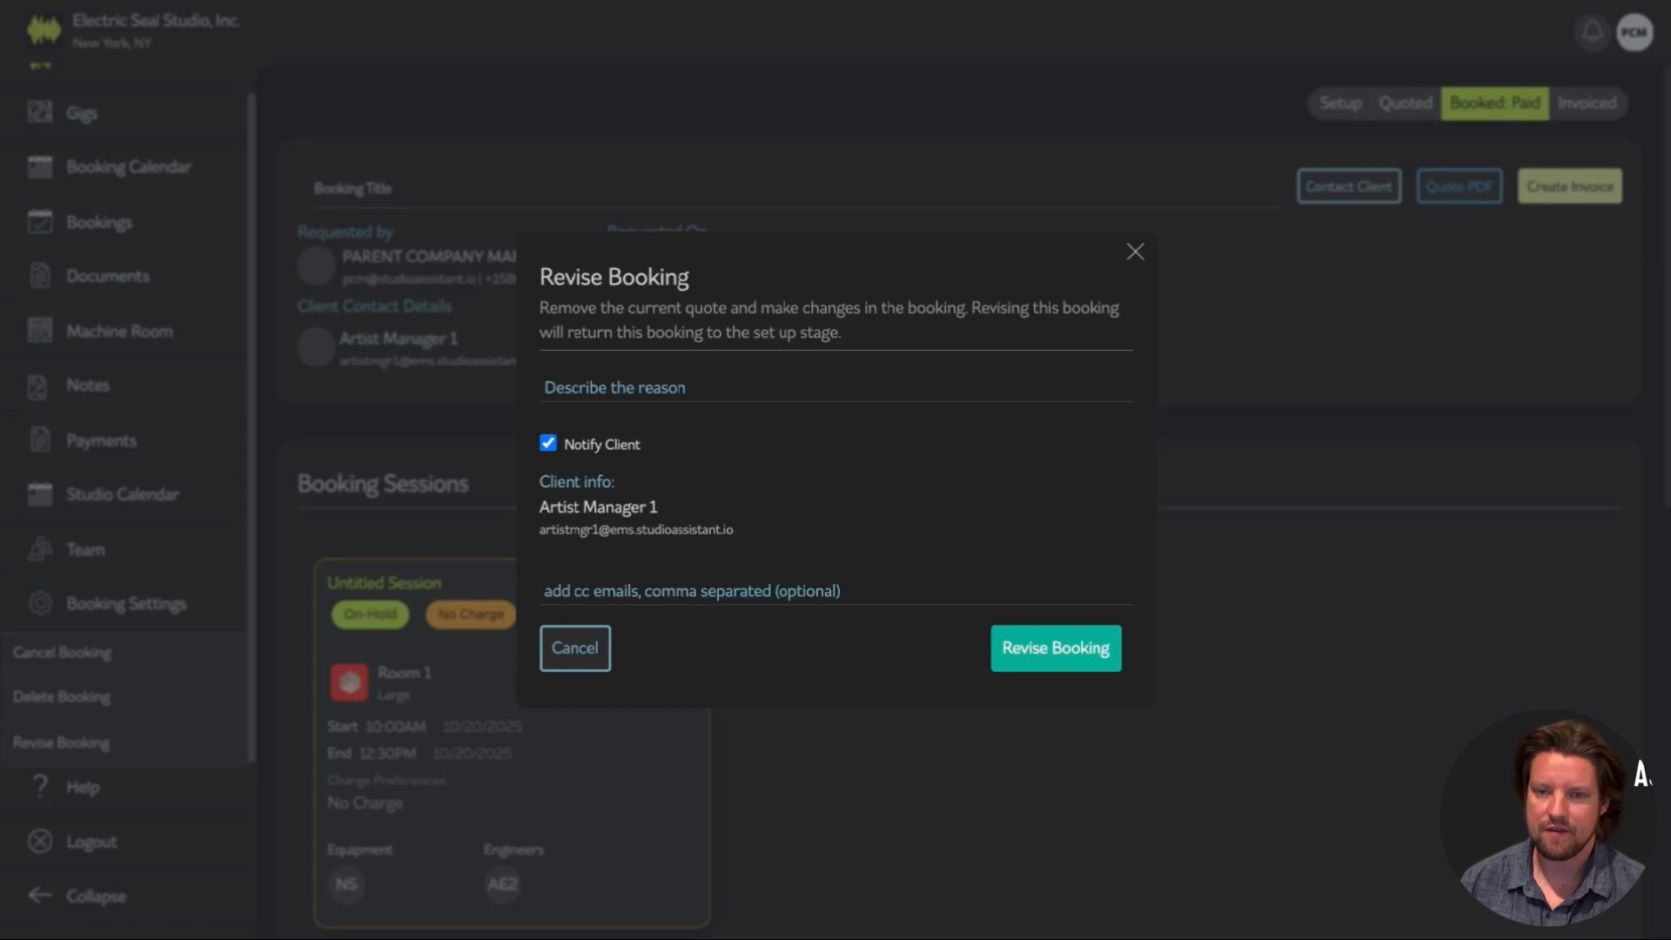
{"action": "left_click", "coordinate": [1134, 253]}
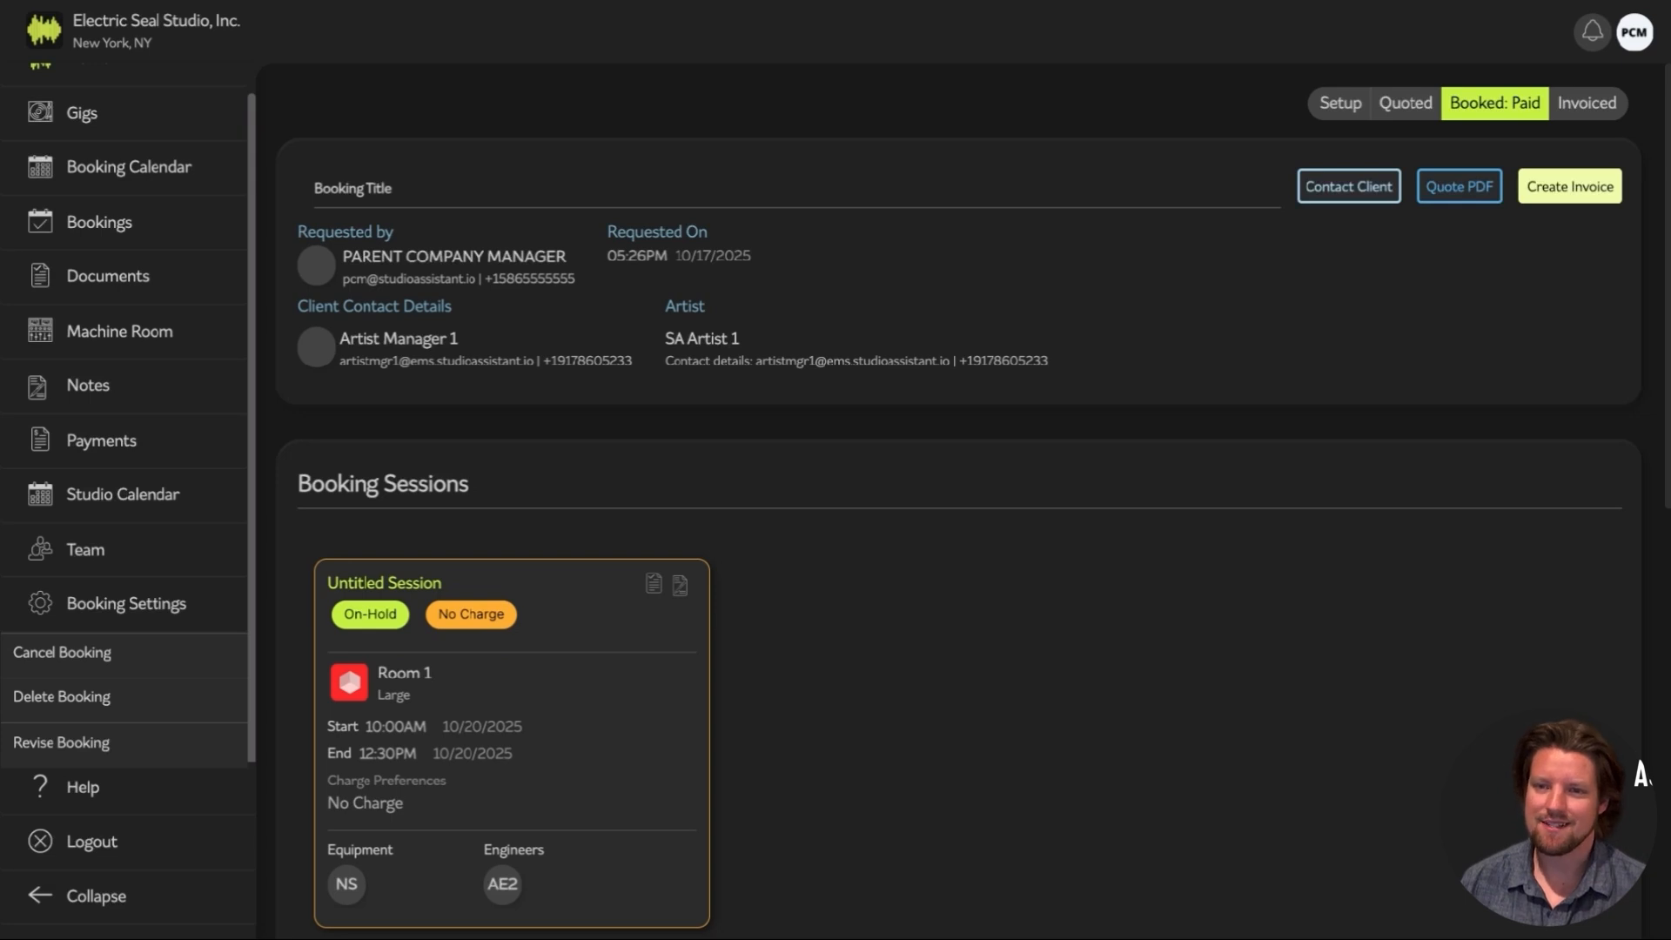
Create and save the booking's invoice without sending it to the client
{"action": "left_click", "coordinate": [1578, 193]}
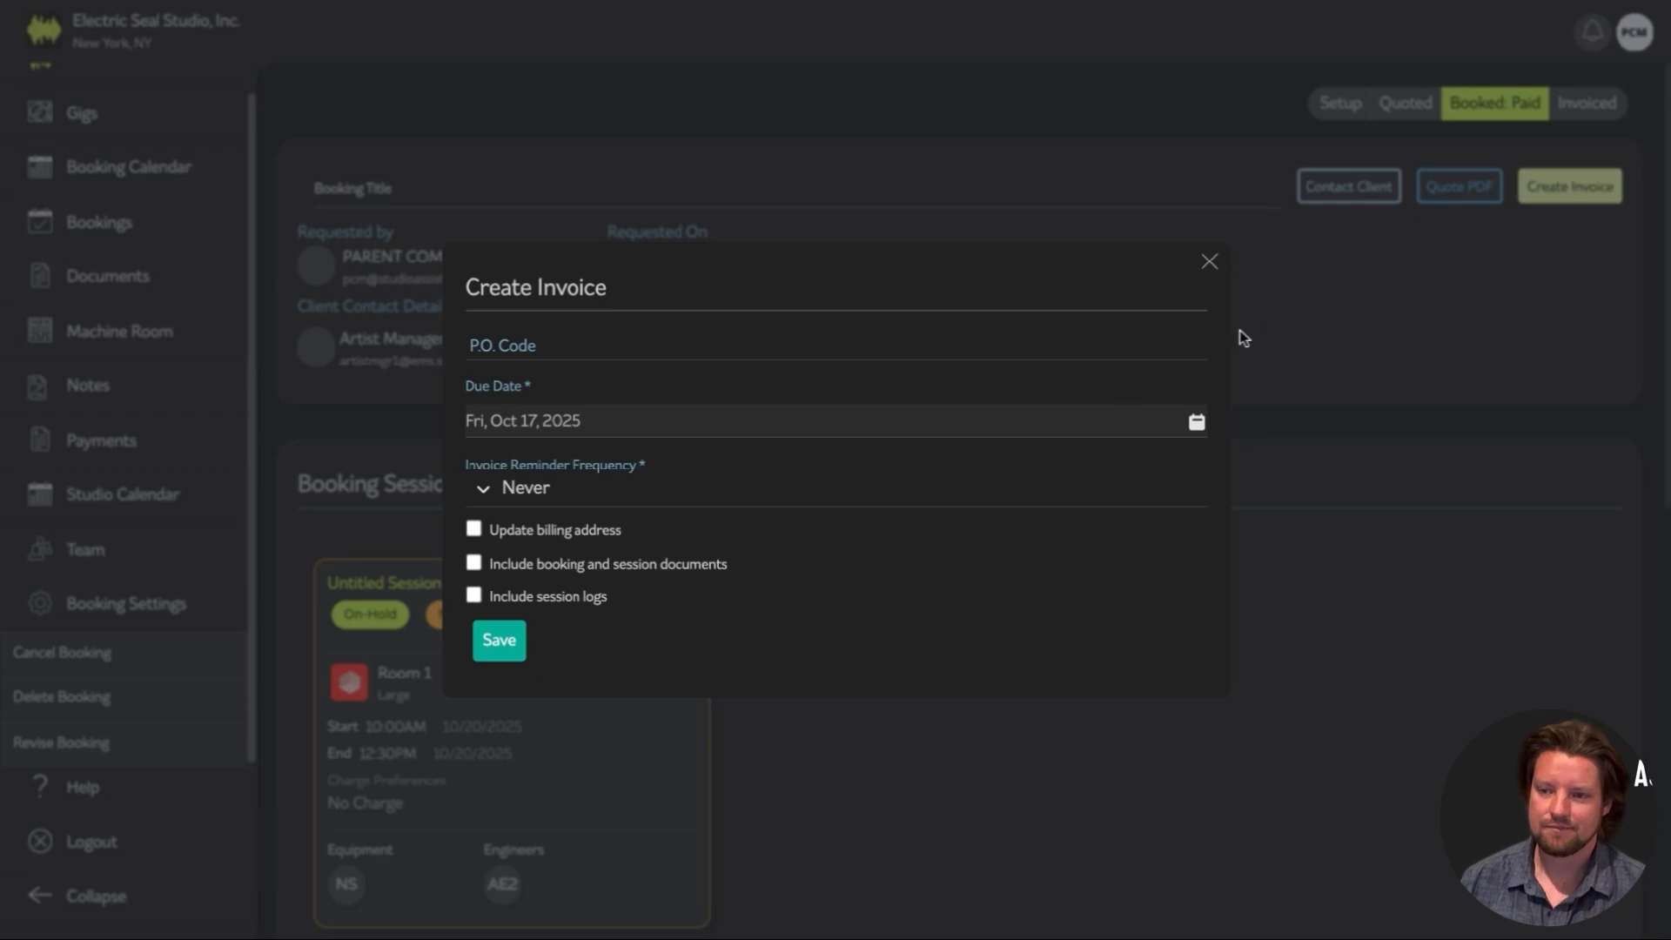
{"action": "left_click", "coordinate": [499, 640]}
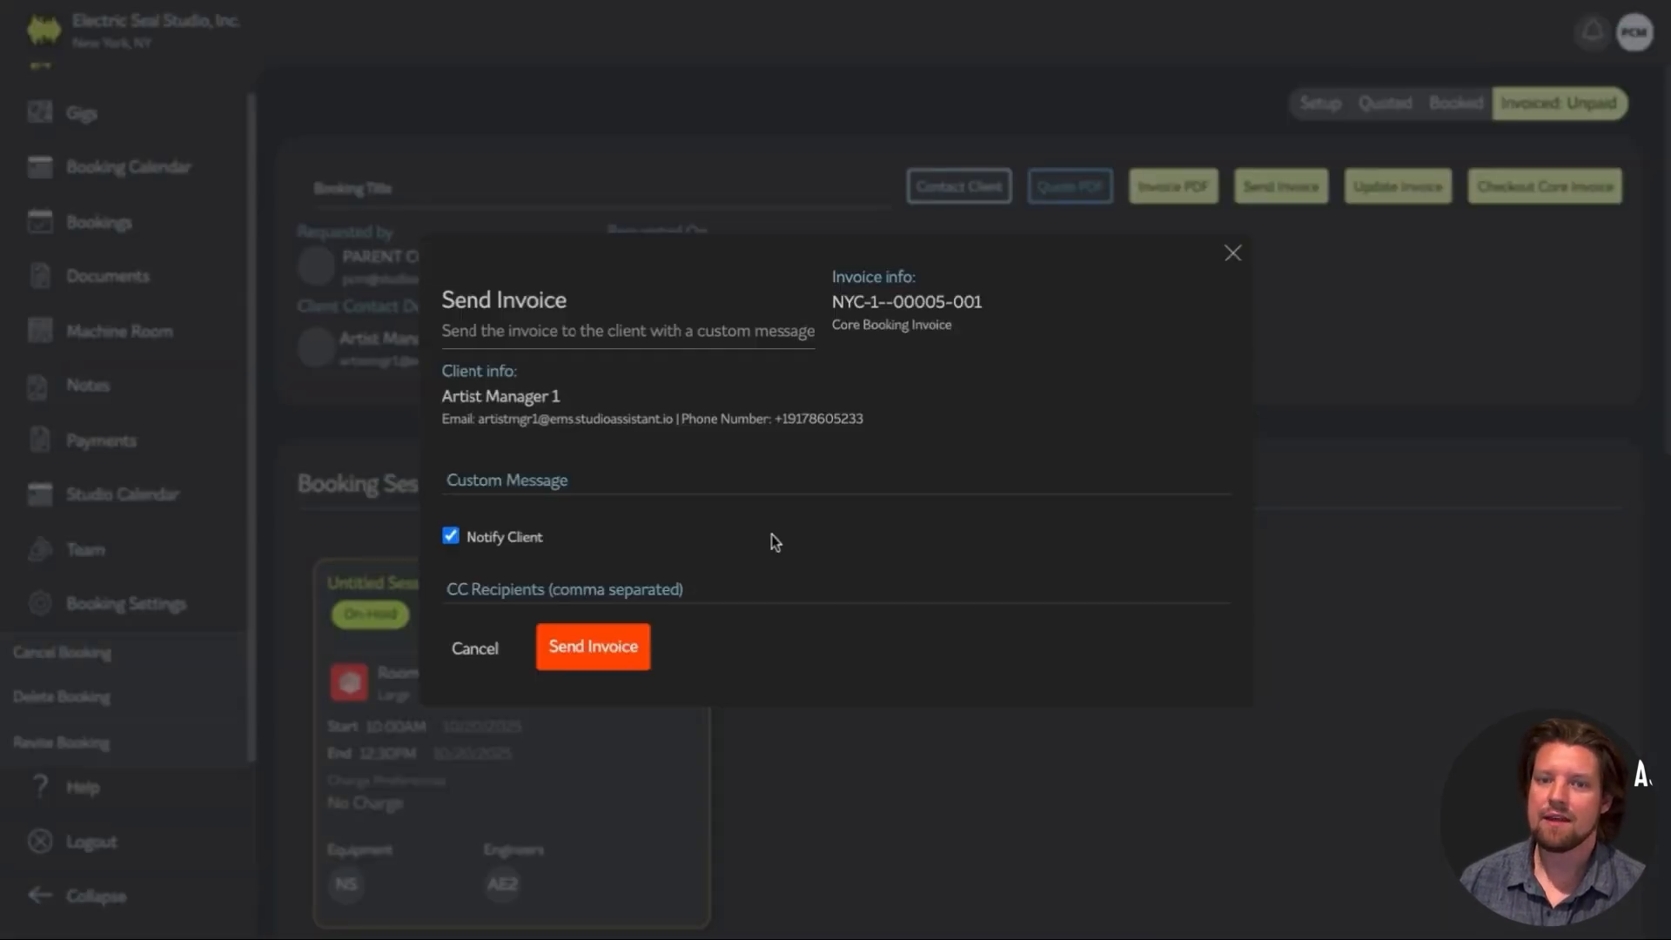
{"action": "left_click", "coordinate": [1231, 254]}
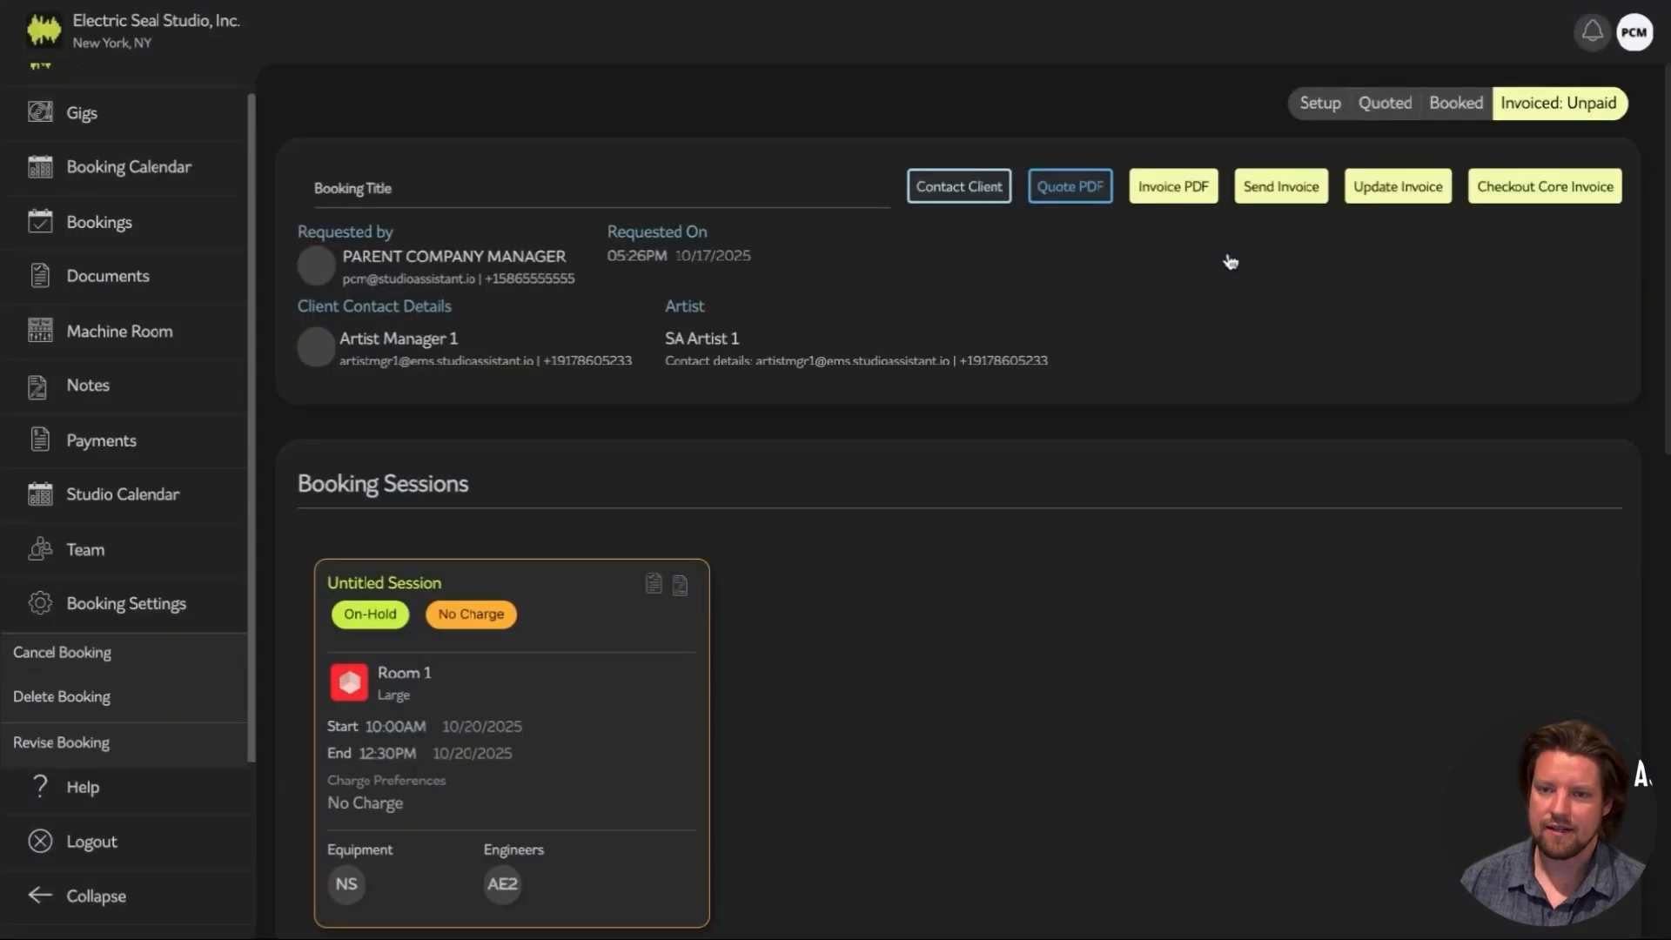